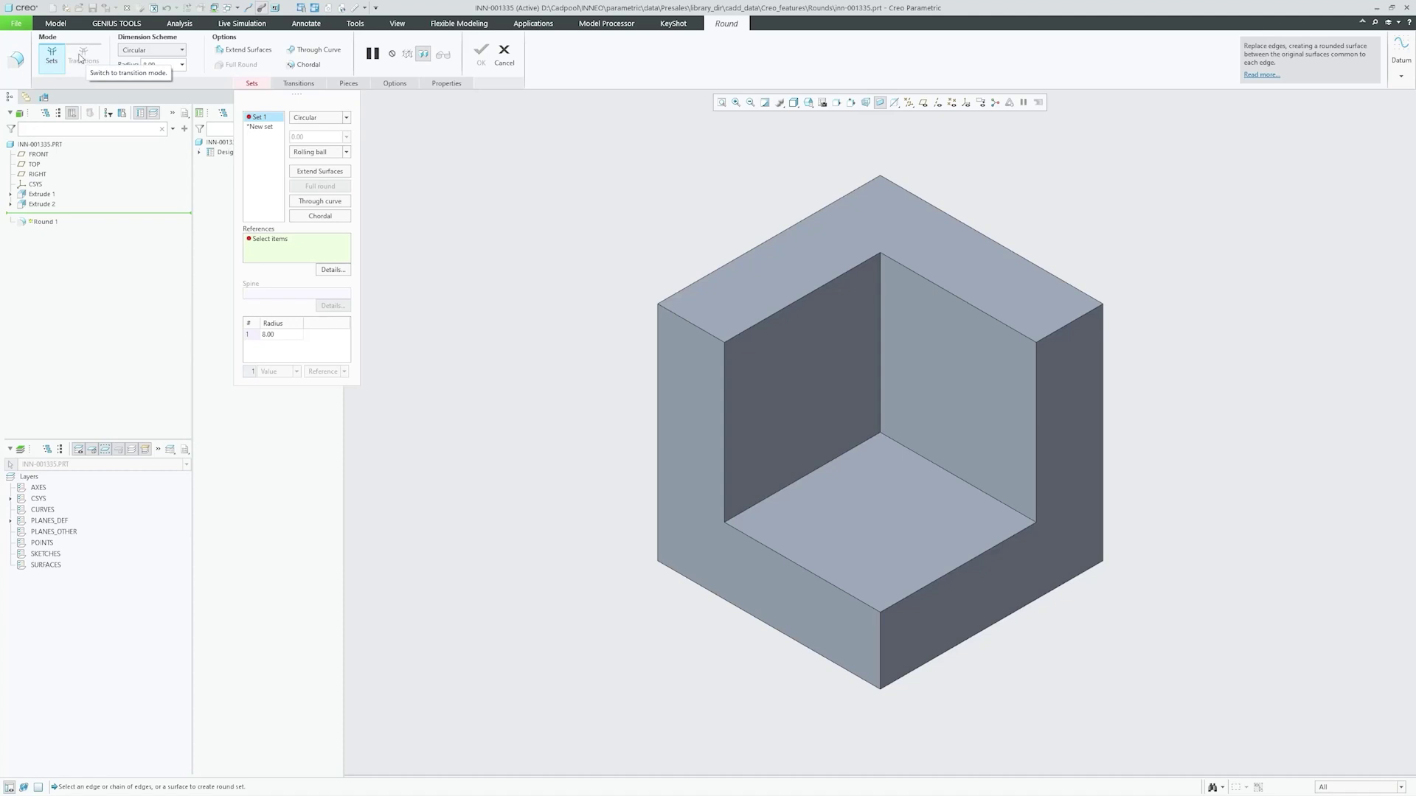
# - Add the pocket's two upper inner edges and its vertical corner edge to the first round set
pyautogui.click(183, 51)
pyautogui.click(196, 54)
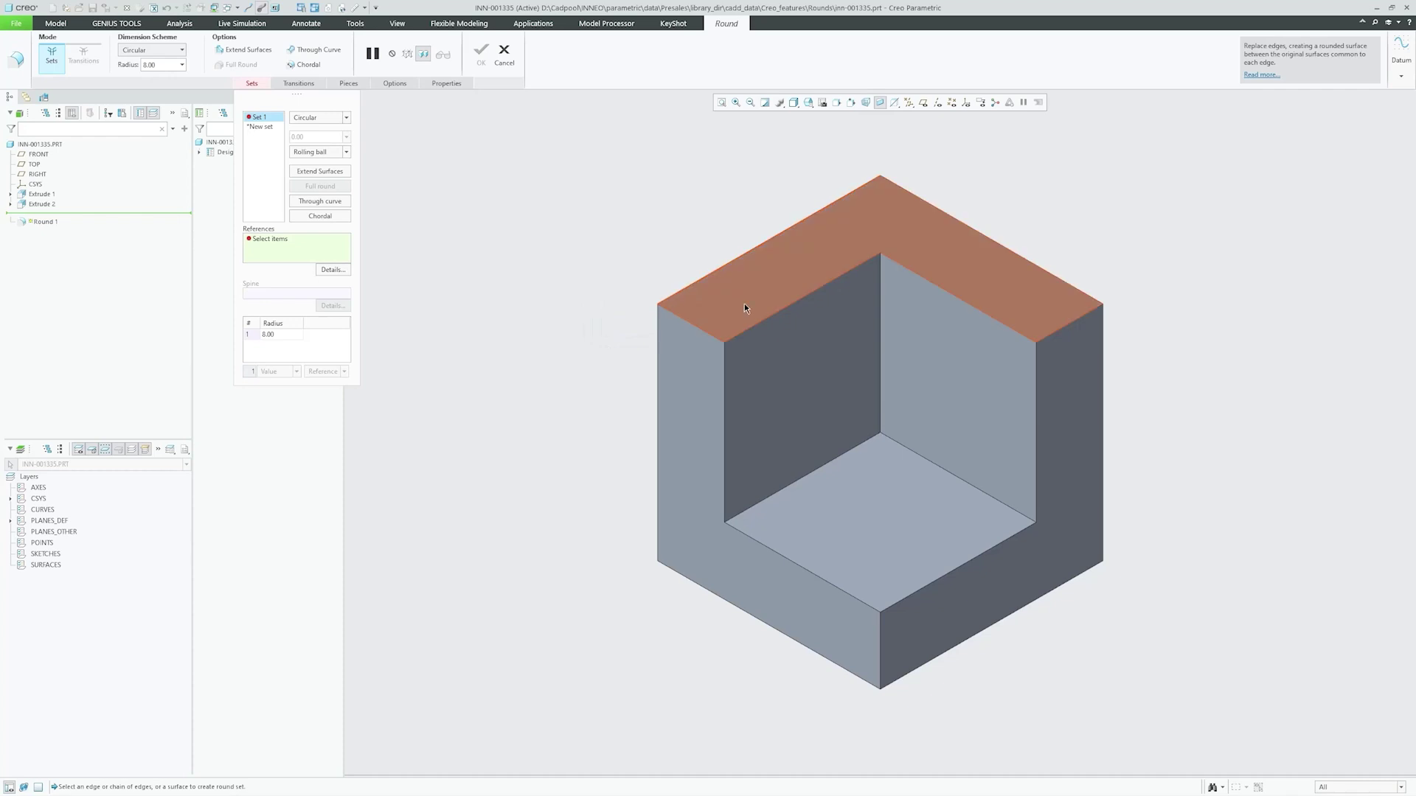
pyautogui.click(784, 307)
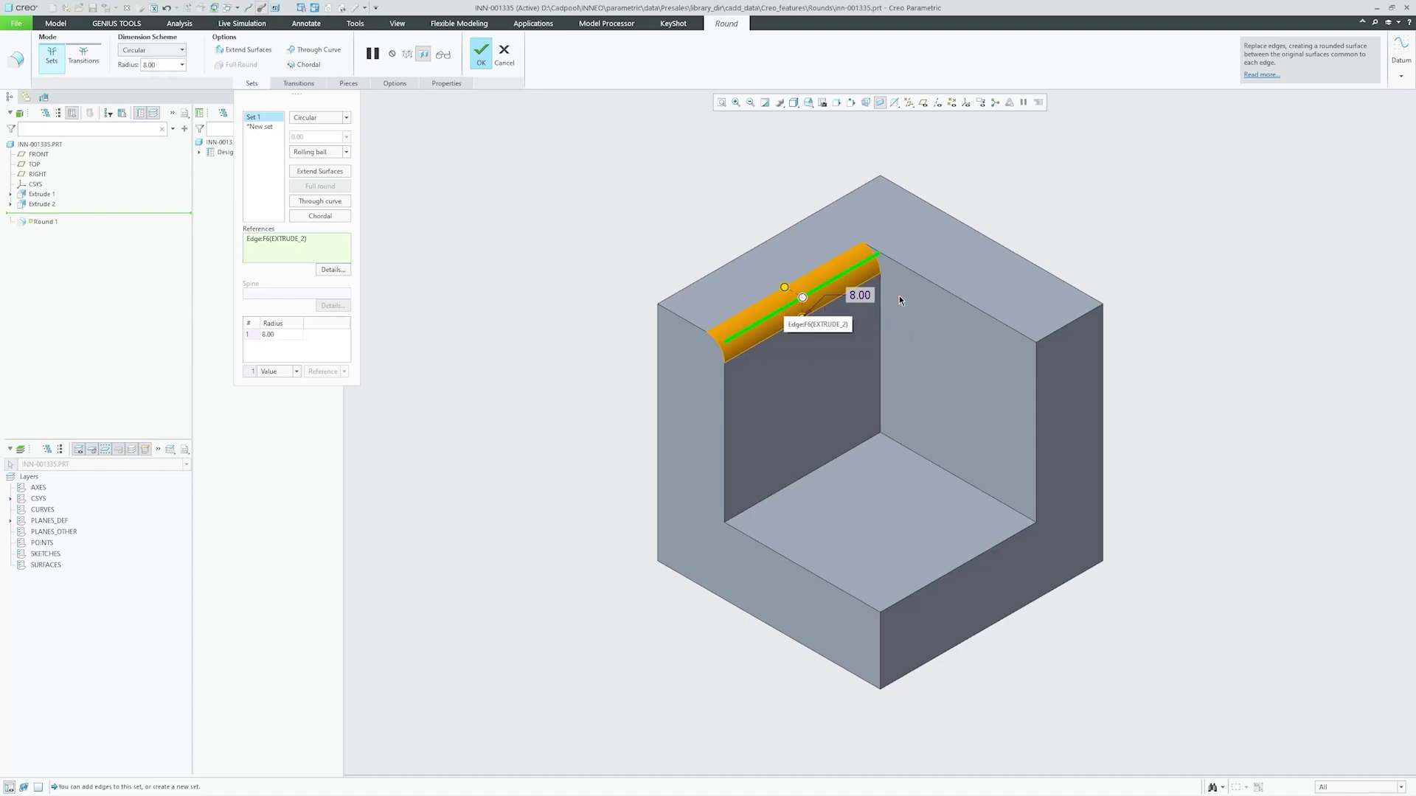
pyautogui.keyDown('ctrl'); pyautogui.click(923, 278); pyautogui.keyUp('ctrl')
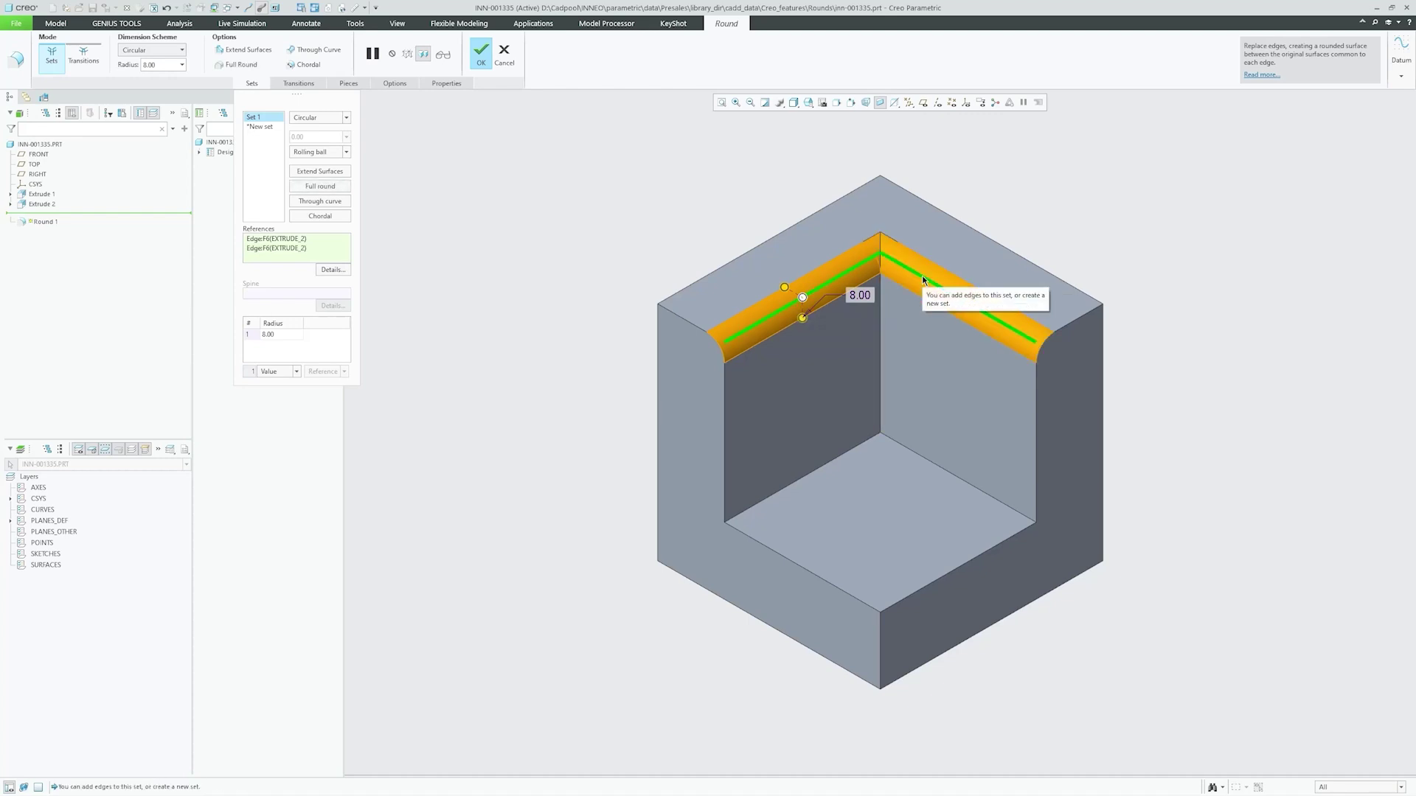
pyautogui.keyDown('ctrl'); pyautogui.click(881, 345); pyautogui.keyUp('ctrl')
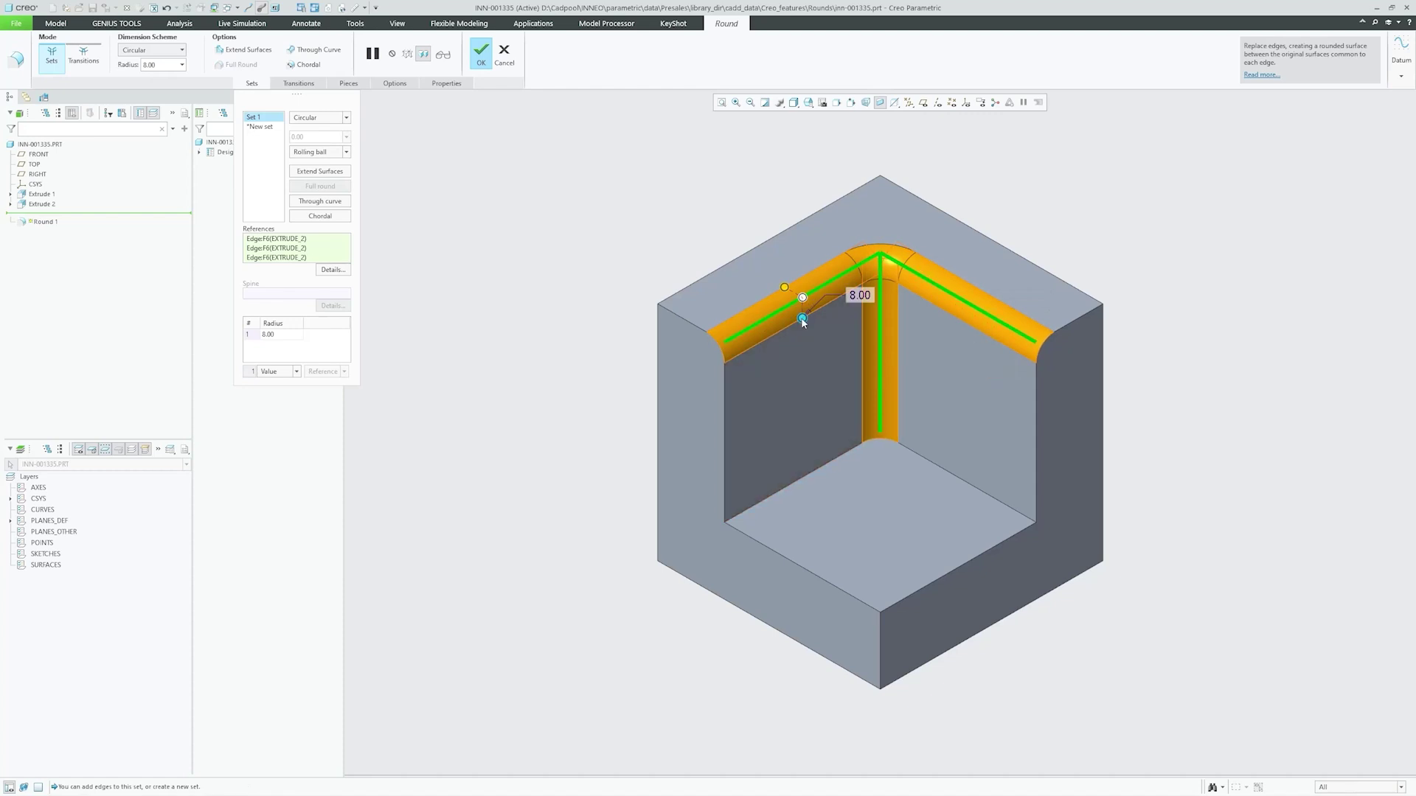
# - Enlarge the three-edge round set's radius to 15
pyautogui.moveTo(802, 320); pyautogui.dragTo(802, 328)
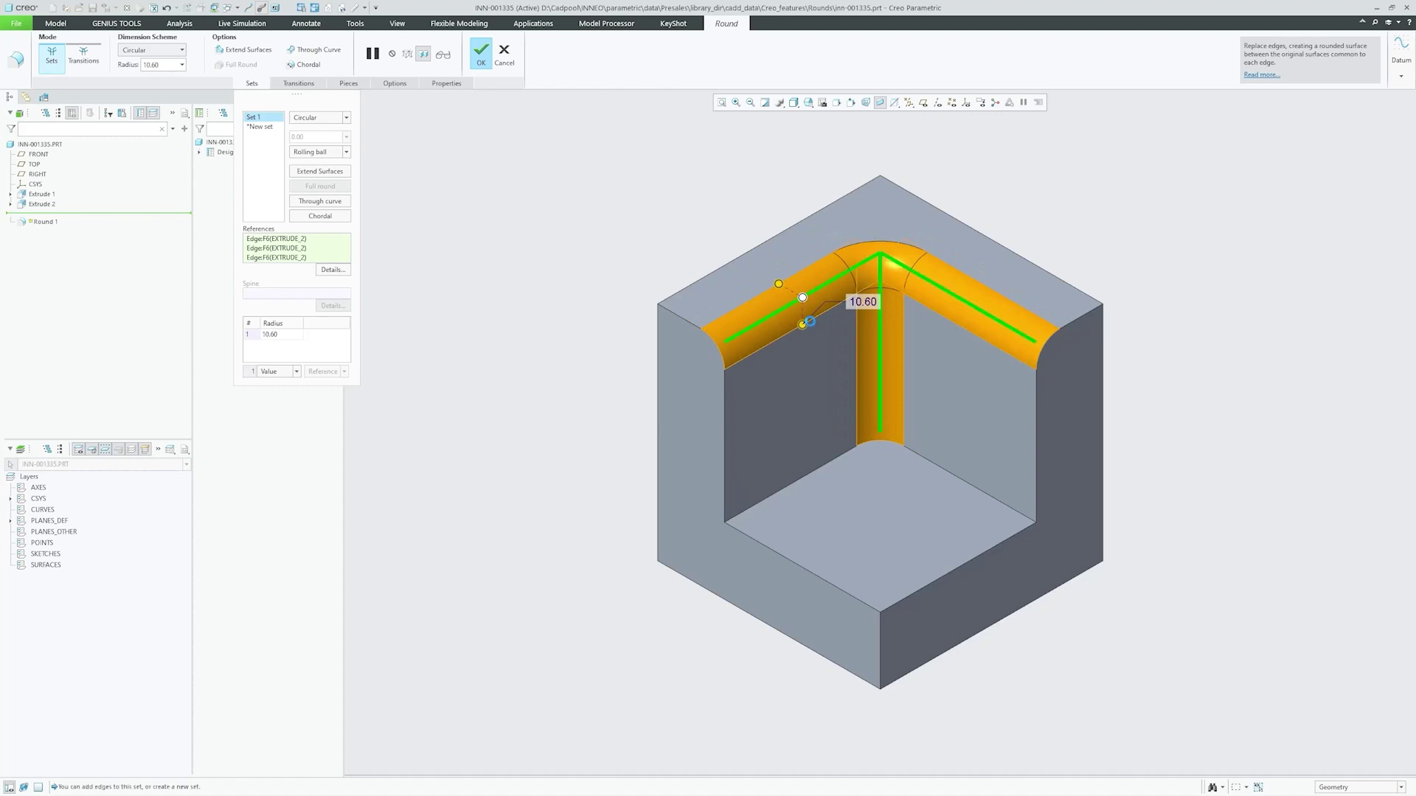
pyautogui.doubleClick(864, 301)
pyautogui.write('15')
pyautogui.press('Return')
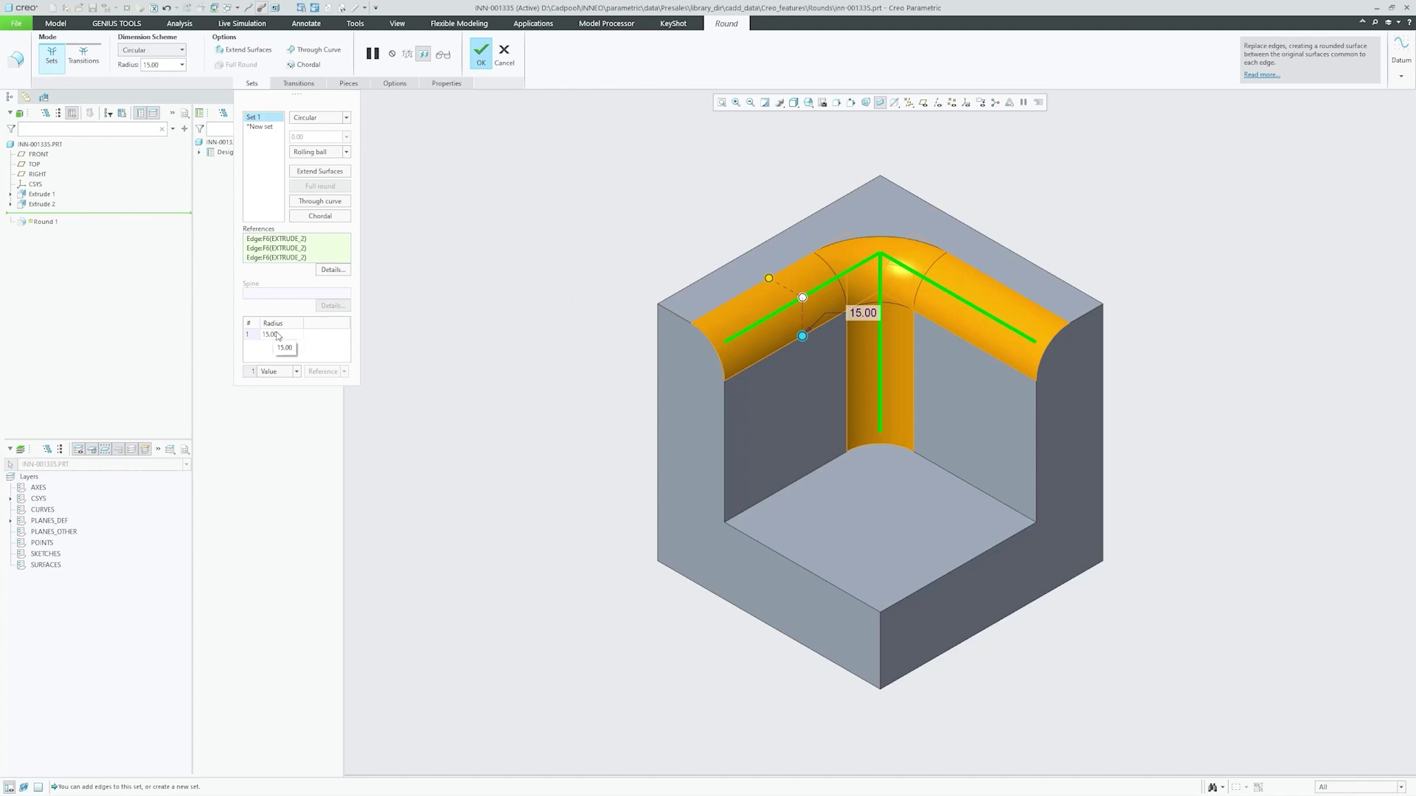
# - Set the radius of the three-edge round set to 10
pyautogui.moveTo(160, 65); pyautogui.dragTo(134, 68)
pyautogui.write('10')
pyautogui.press('Return')
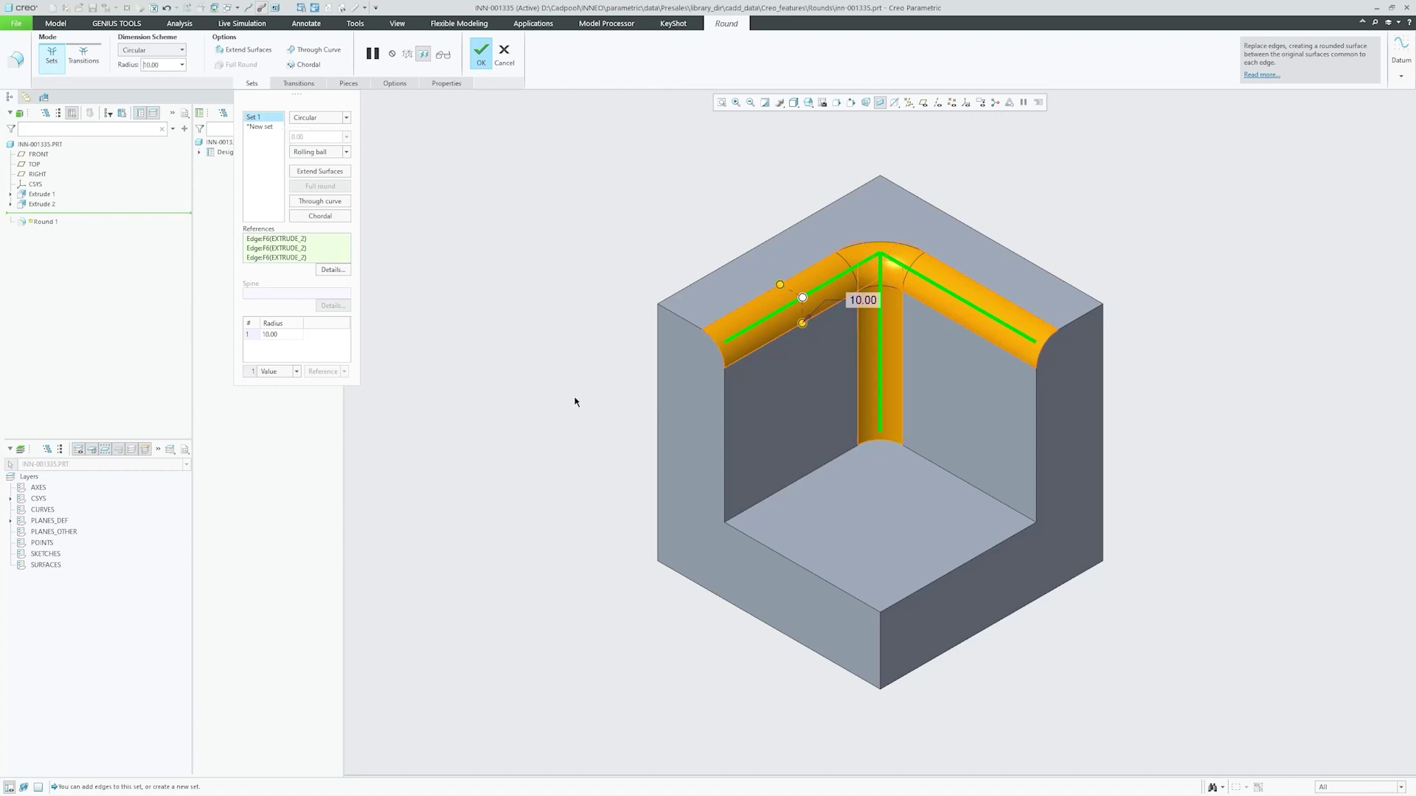
# - Create a second round set on the two inner edges of the pocket floor with a radius of about 14.6
pyautogui.click(784, 493)
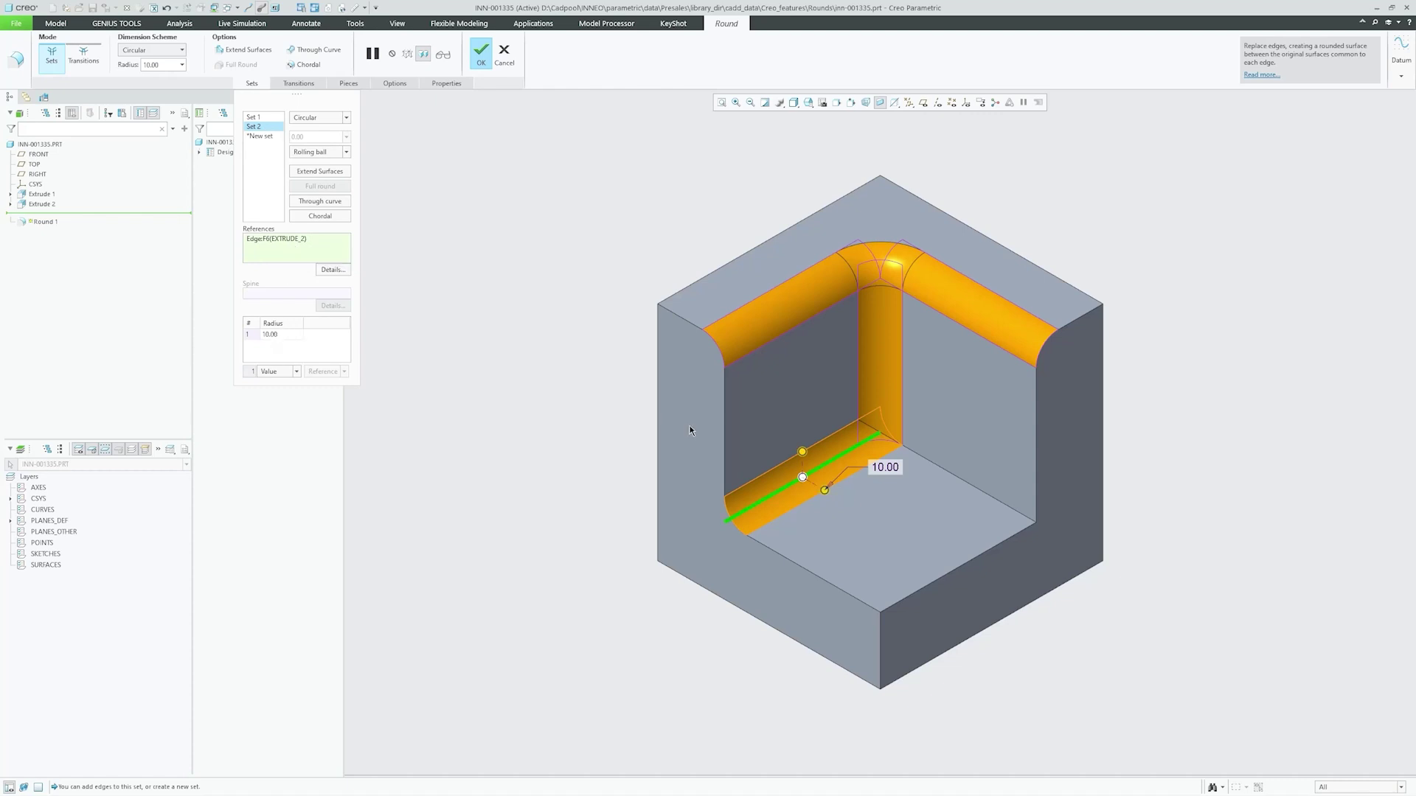
pyautogui.keyDown('ctrl'); pyautogui.click(923, 461); pyautogui.keyUp('ctrl')
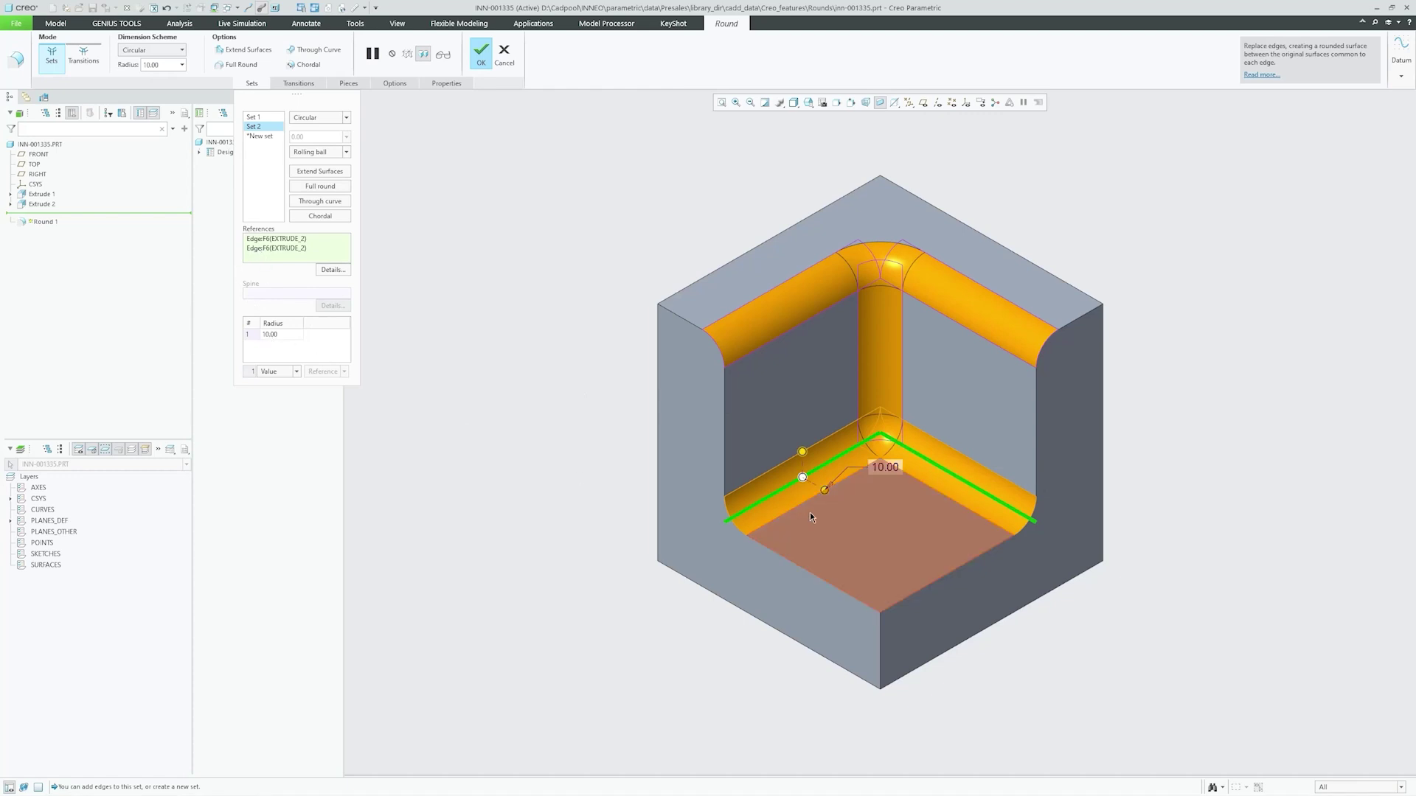
pyautogui.moveTo(825, 491); pyautogui.dragTo(835, 496)
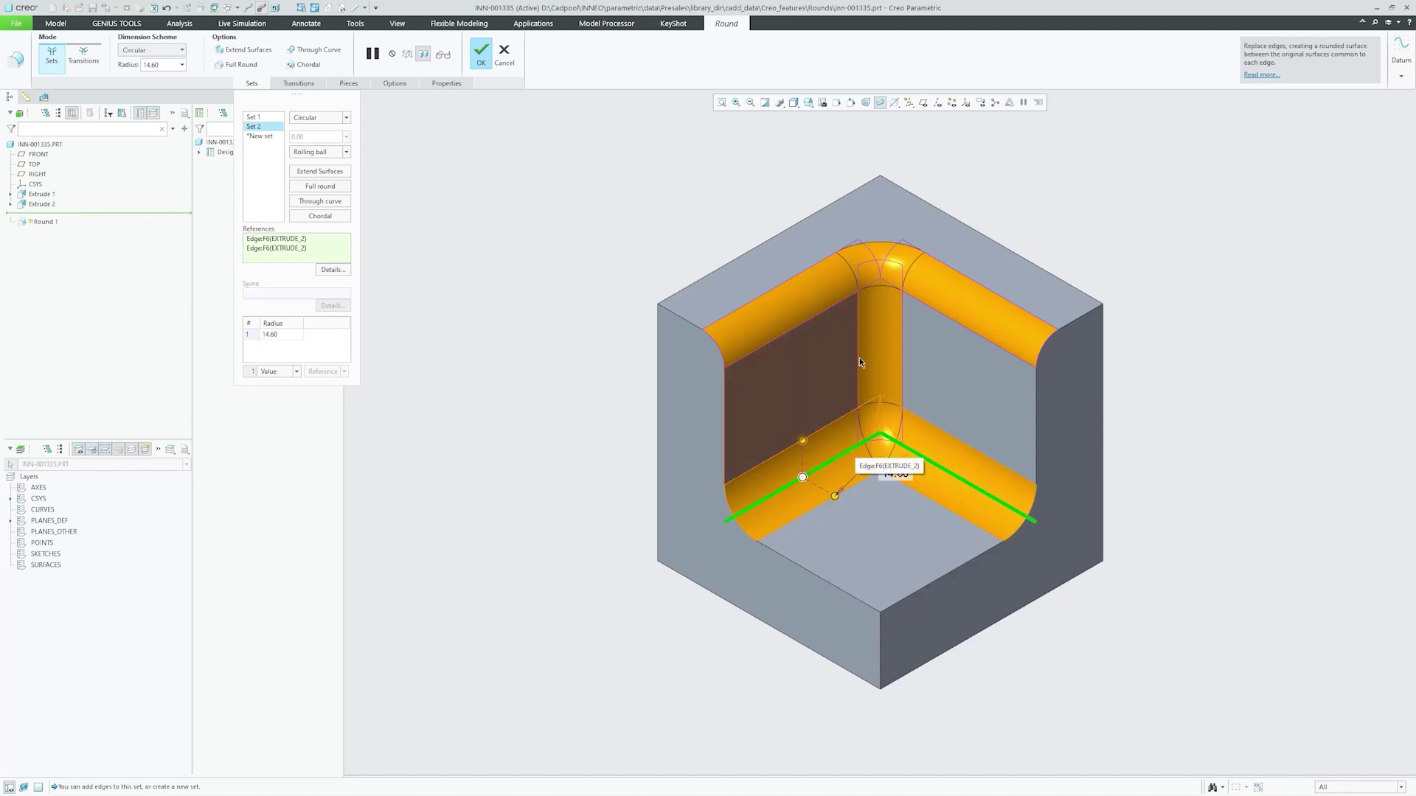
# - Reduce the first set's radius to about 7.6 and finish the round feature
pyautogui.click(876, 315)
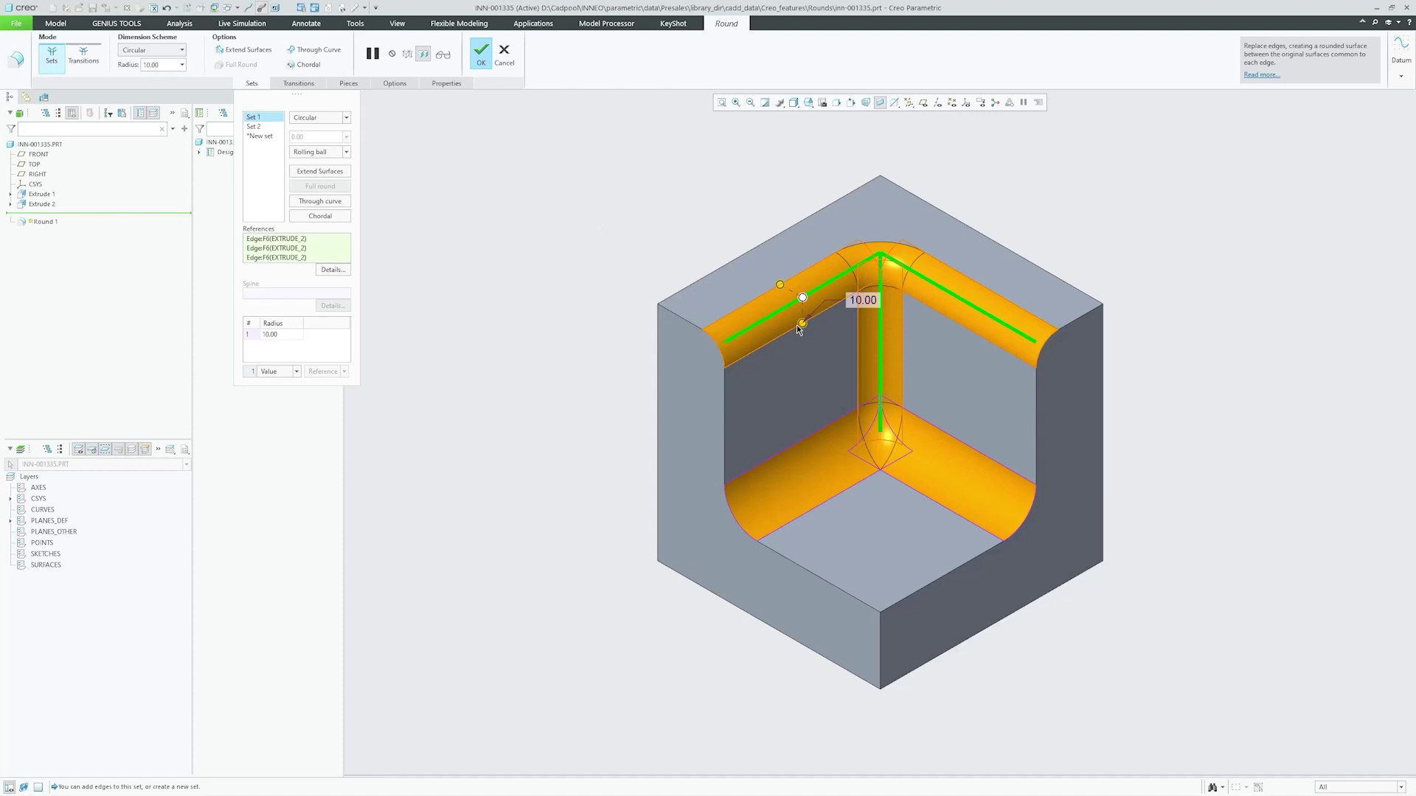
pyautogui.moveTo(801, 324); pyautogui.dragTo(803, 318)
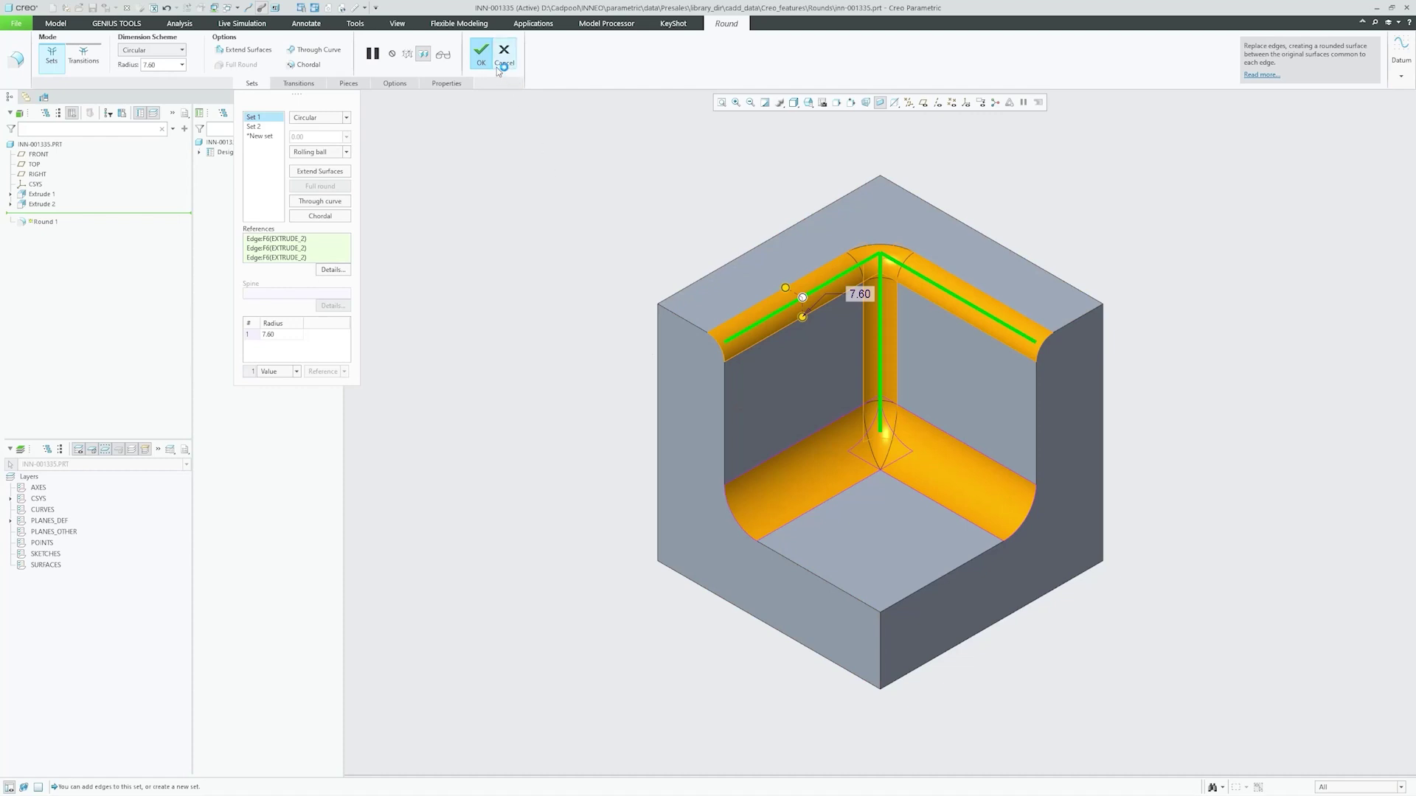
pyautogui.click(481, 53)
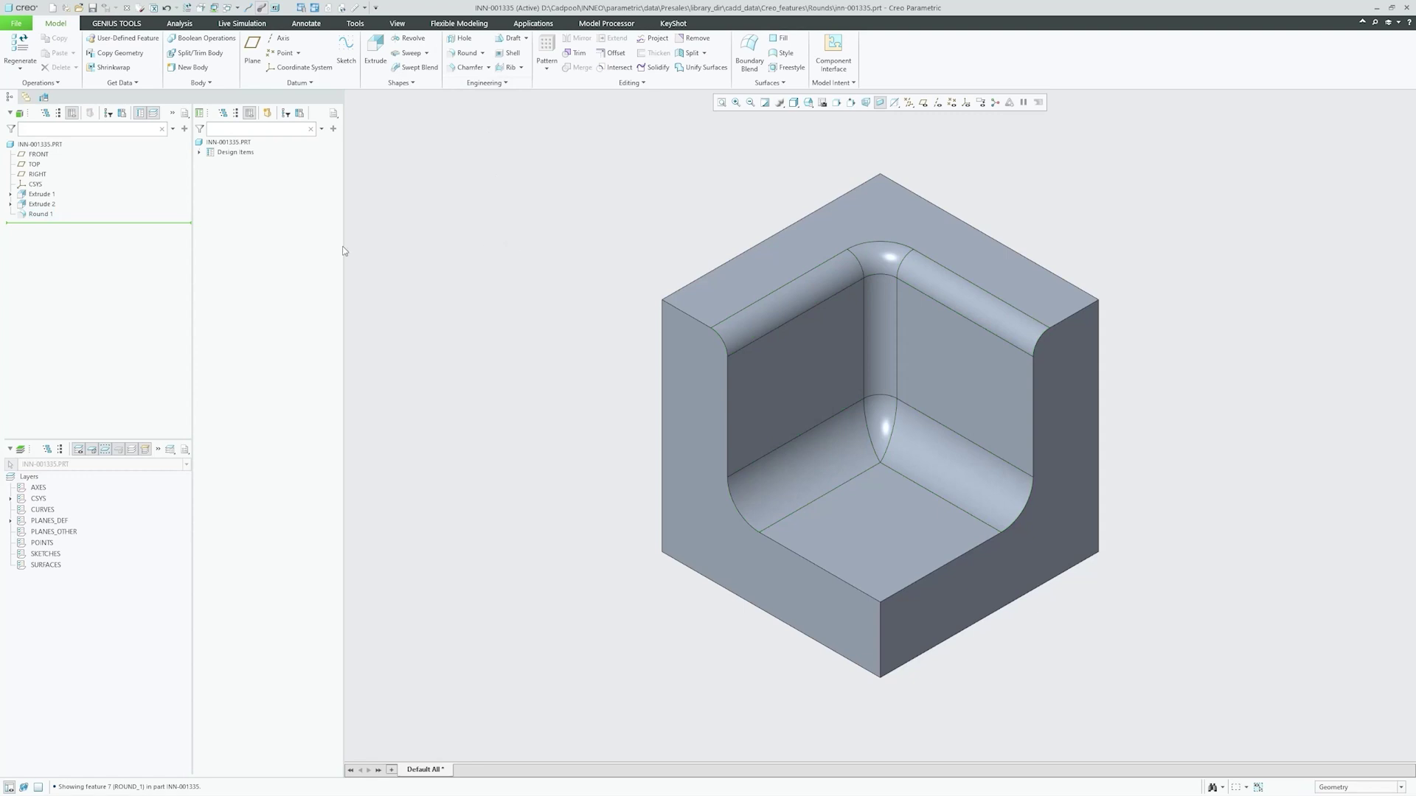
# - Edit the round's dimensions in the model, reducing the first set's radius to about 5.98 and the floor set's to about 13.52
pyautogui.click(39, 217)
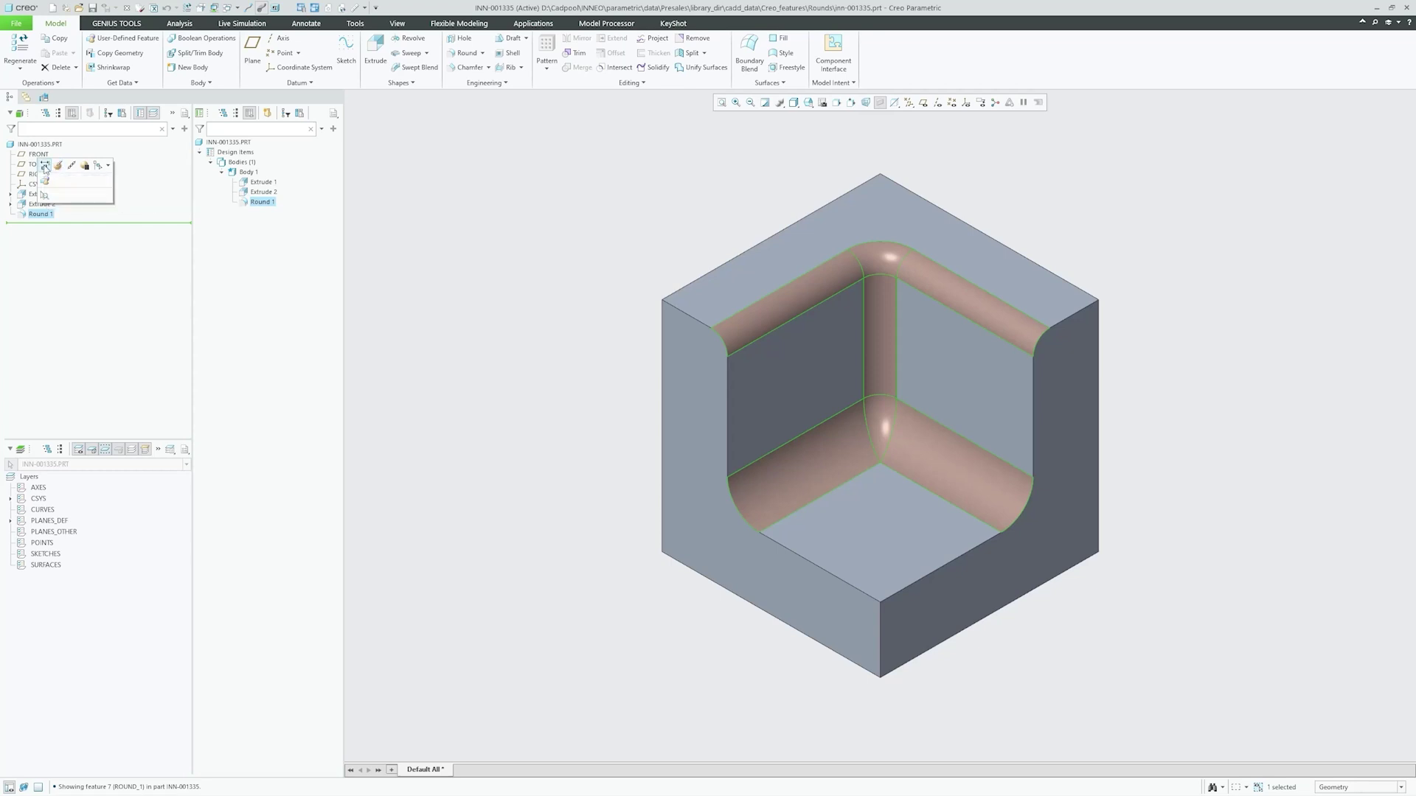
pyautogui.click(45, 166)
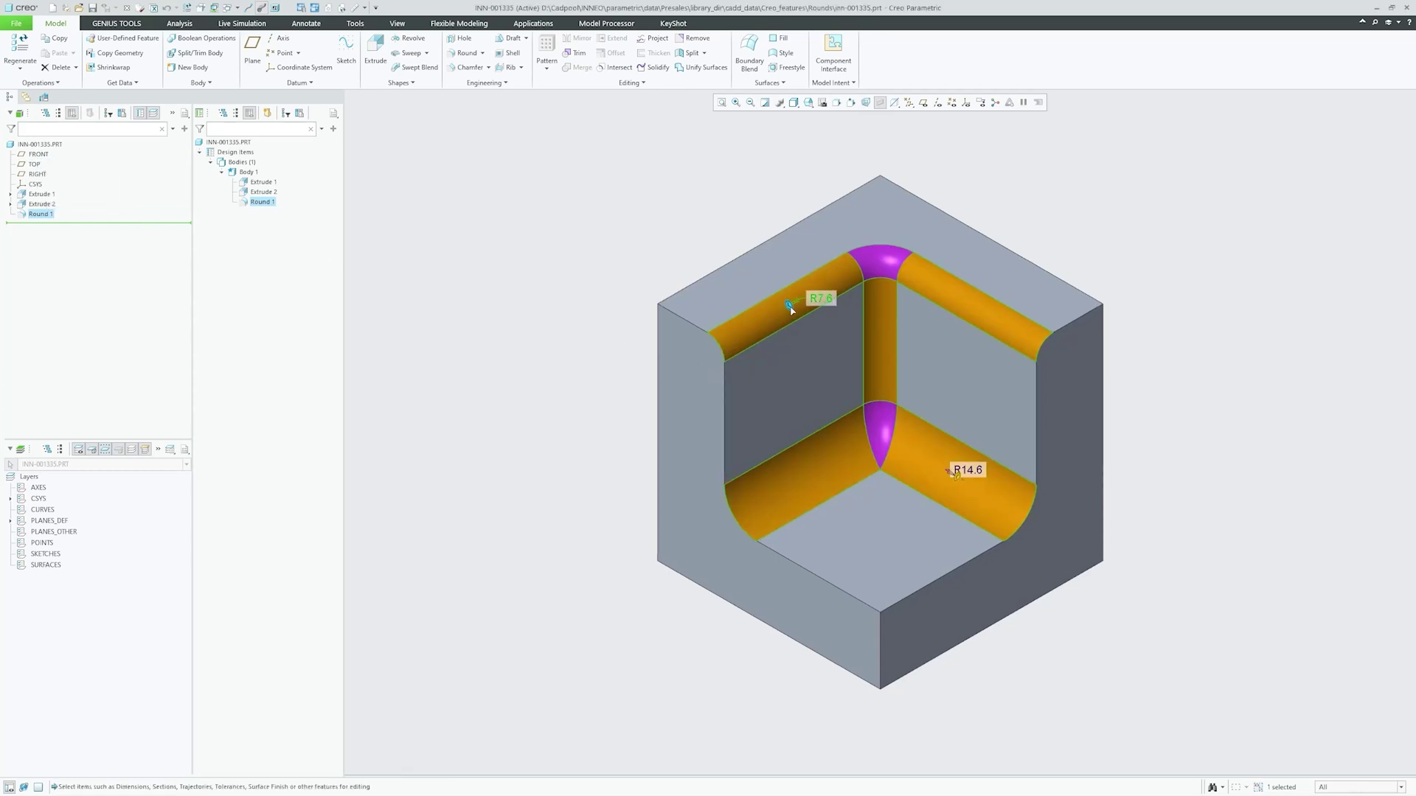
pyautogui.moveTo(790, 310); pyautogui.dragTo(791, 308)
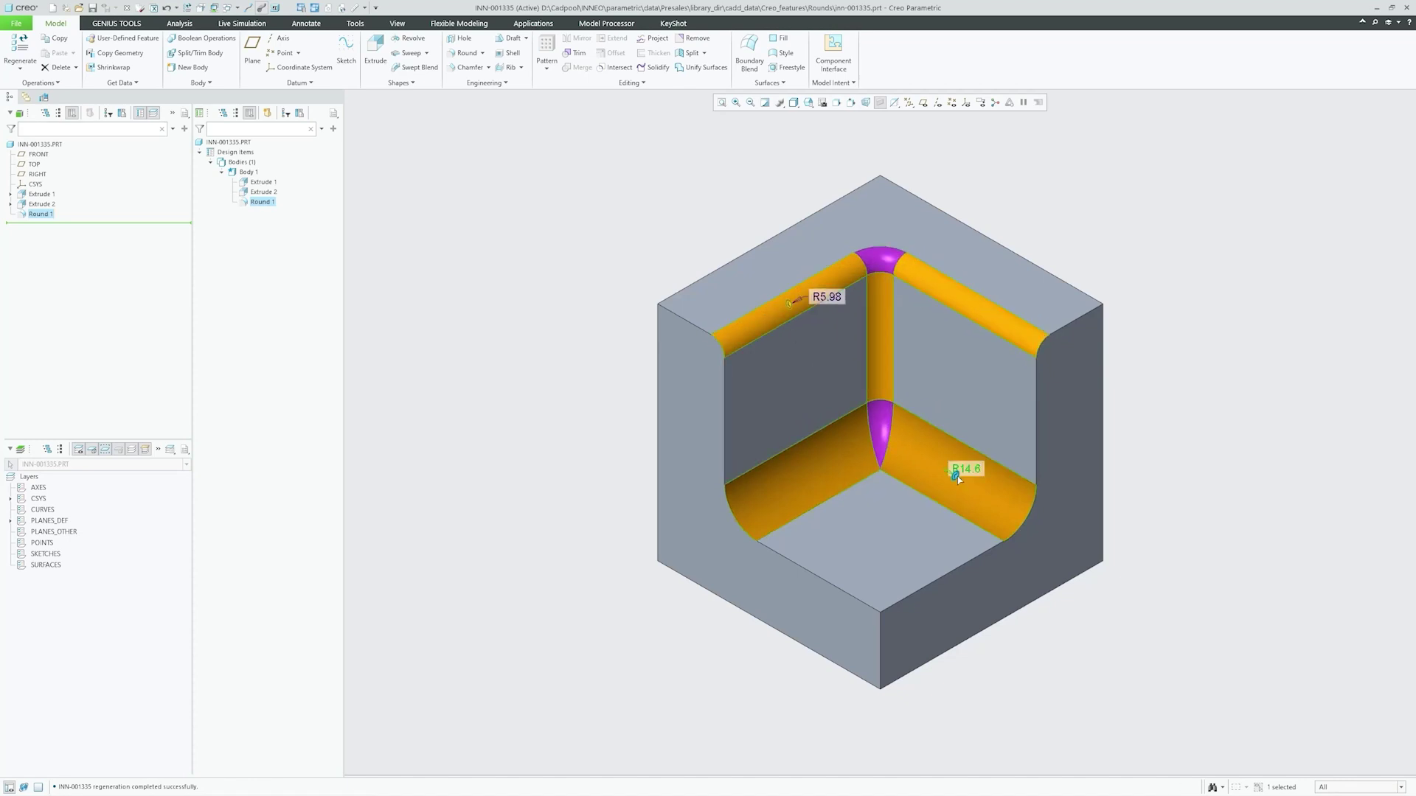
pyautogui.moveTo(958, 480); pyautogui.dragTo(956, 485)
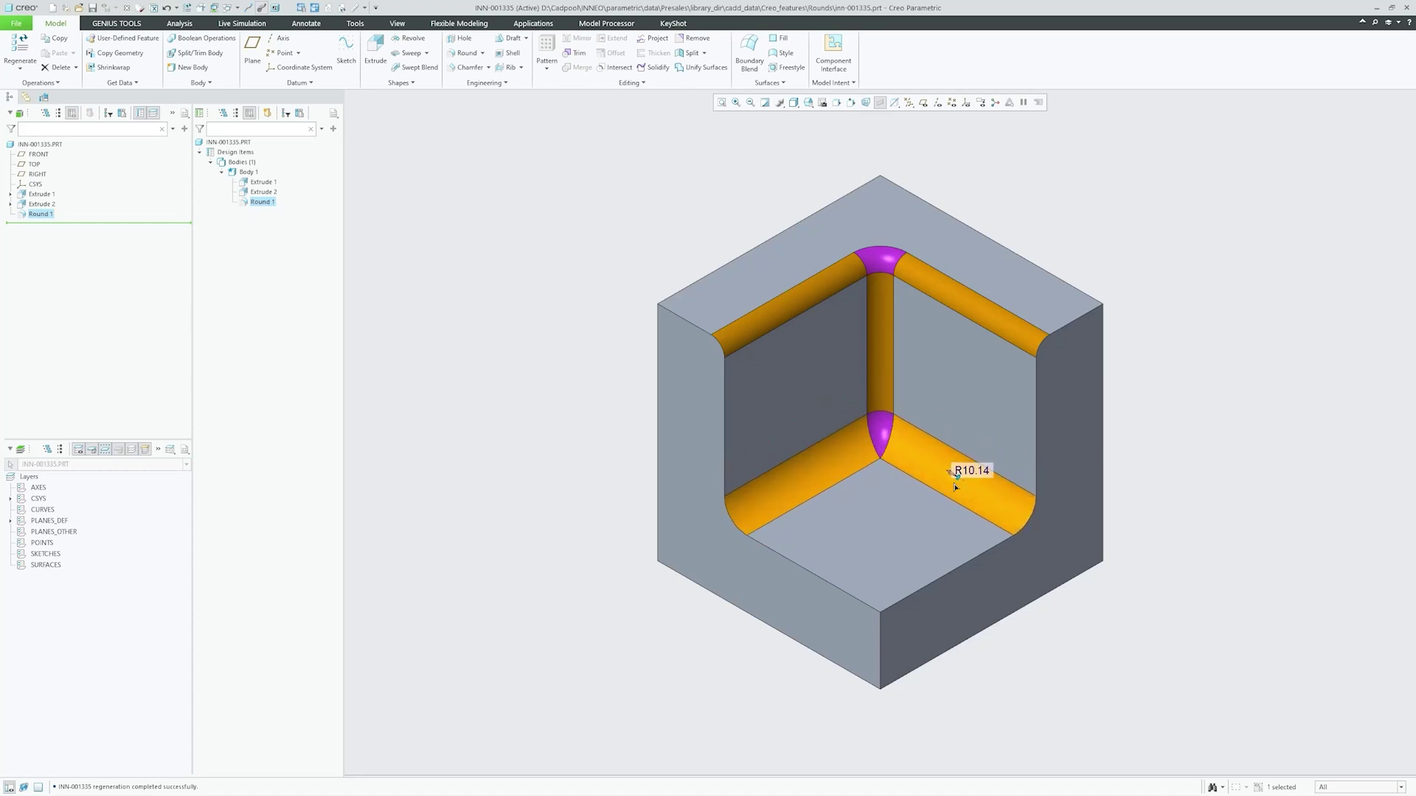
pyautogui.click(626, 351)
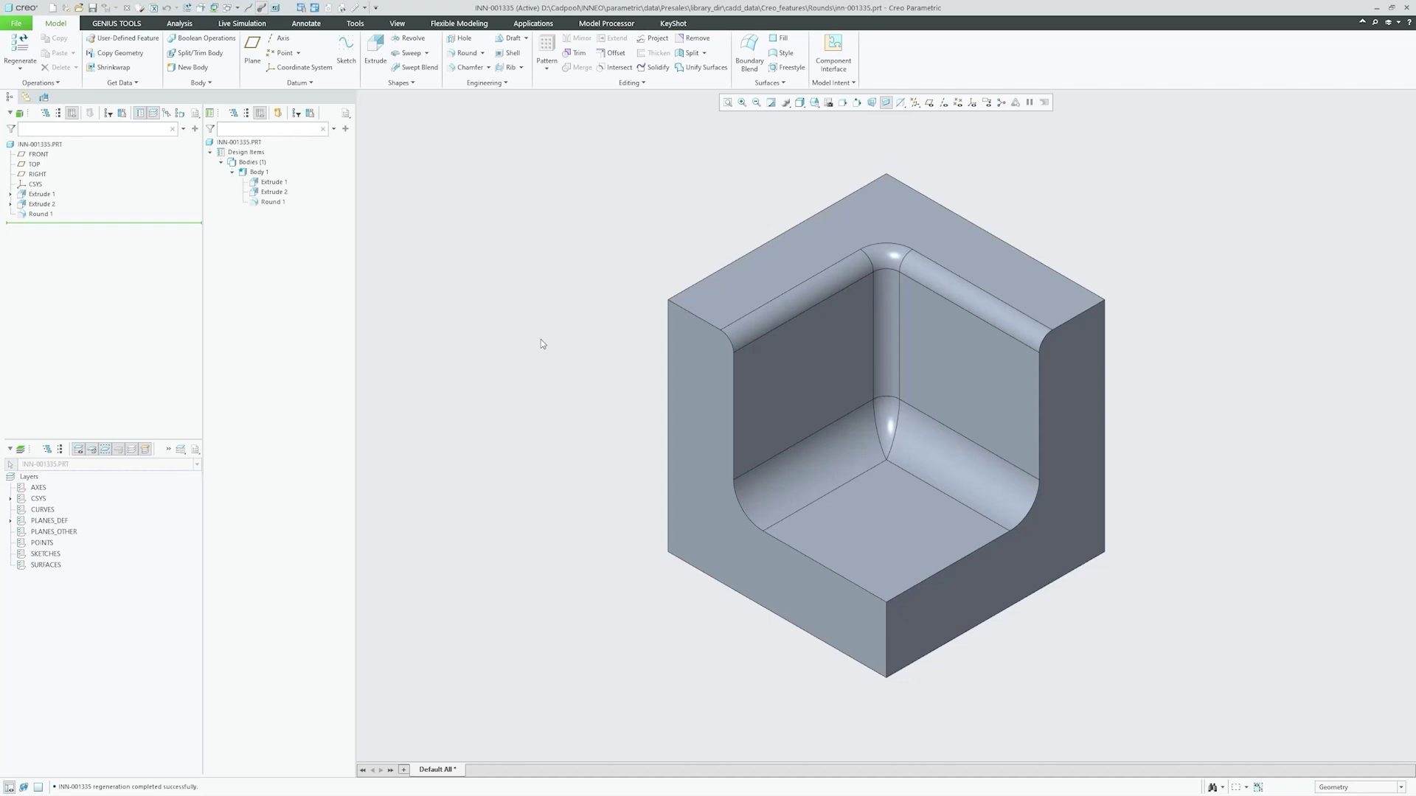
# - Redefine the round by moving the vertical corner edge from Set 1 to Set 2 and reducing Set 2's radius to about 5.8
pyautogui.click(40, 215)
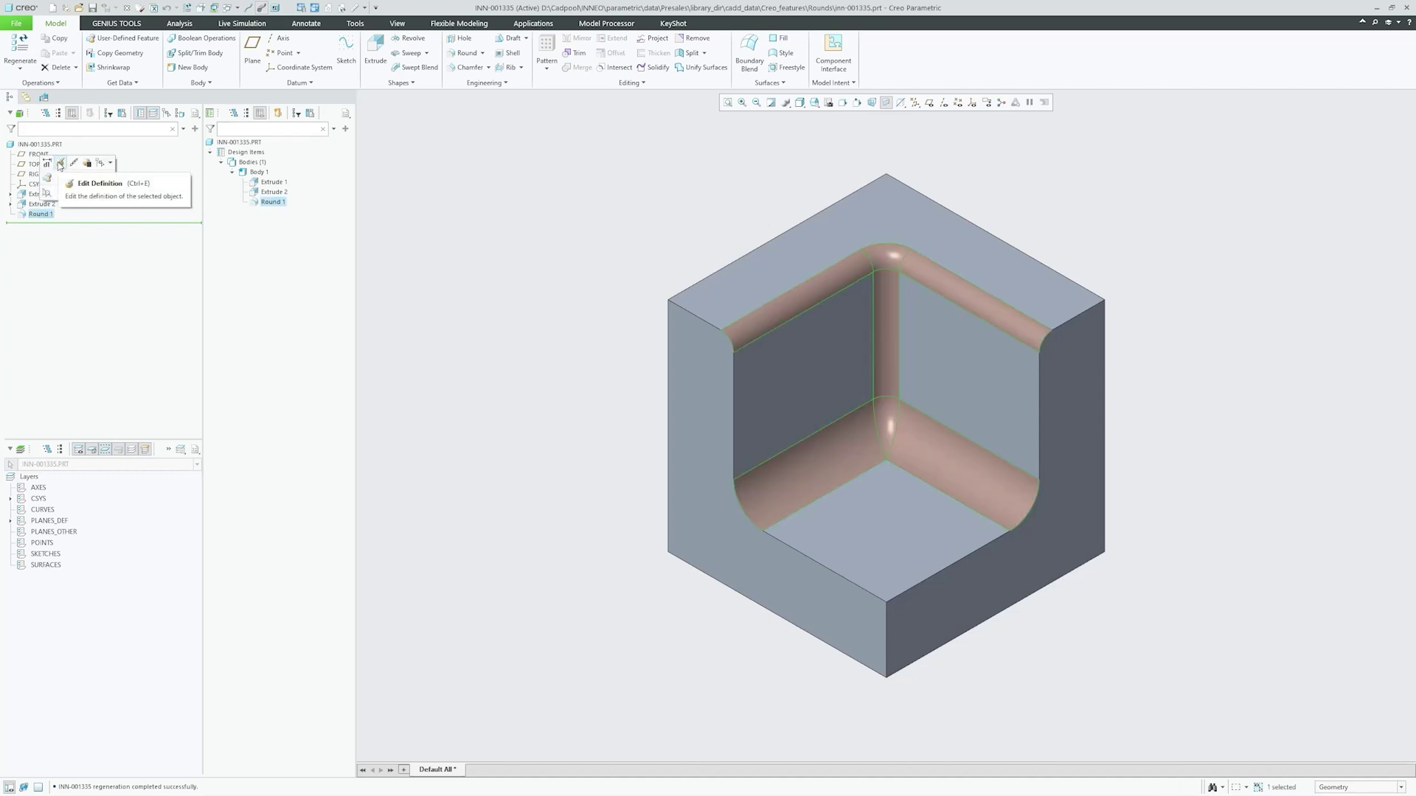
pyautogui.click(60, 165)
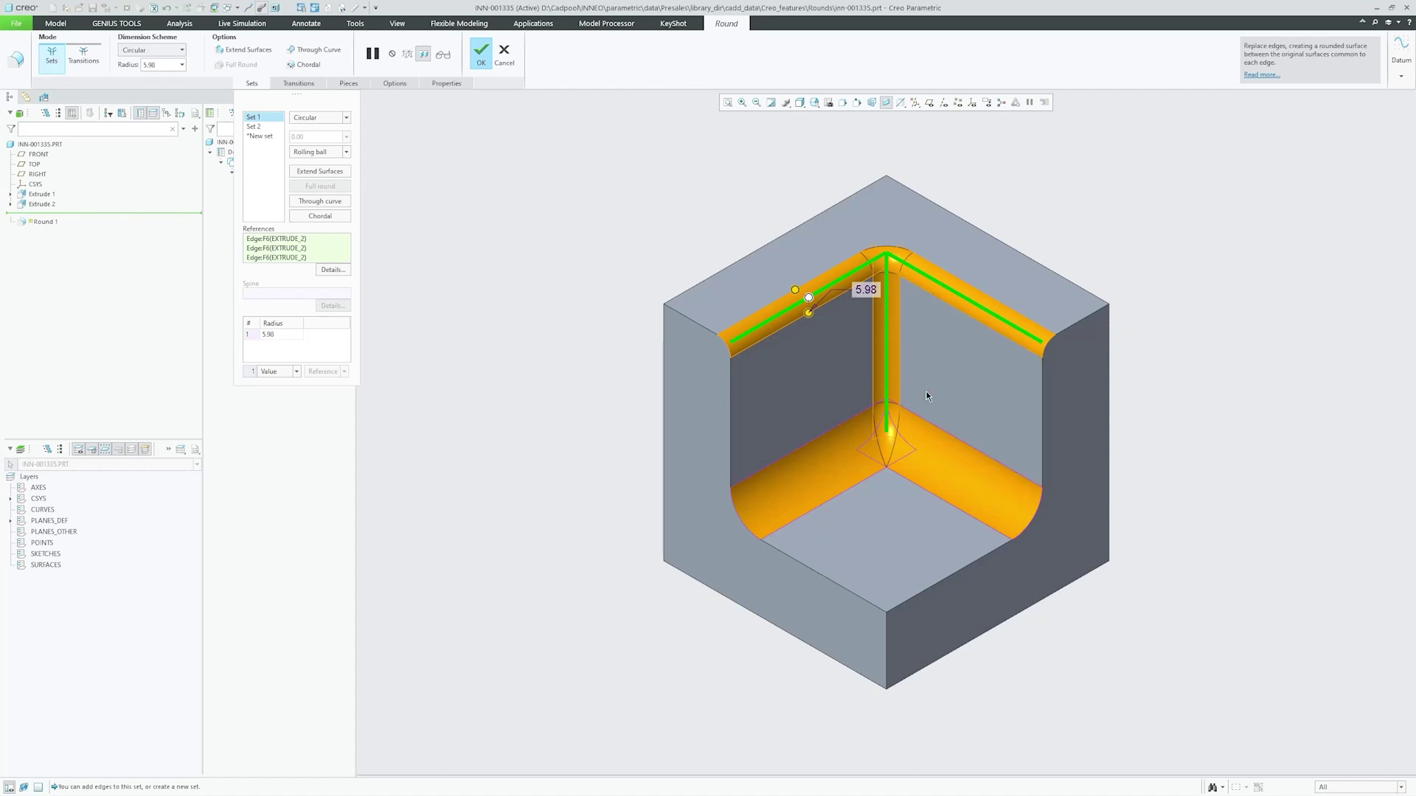
pyautogui.keyDown('ctrl'); pyautogui.click(887, 337); pyautogui.keyUp('ctrl')
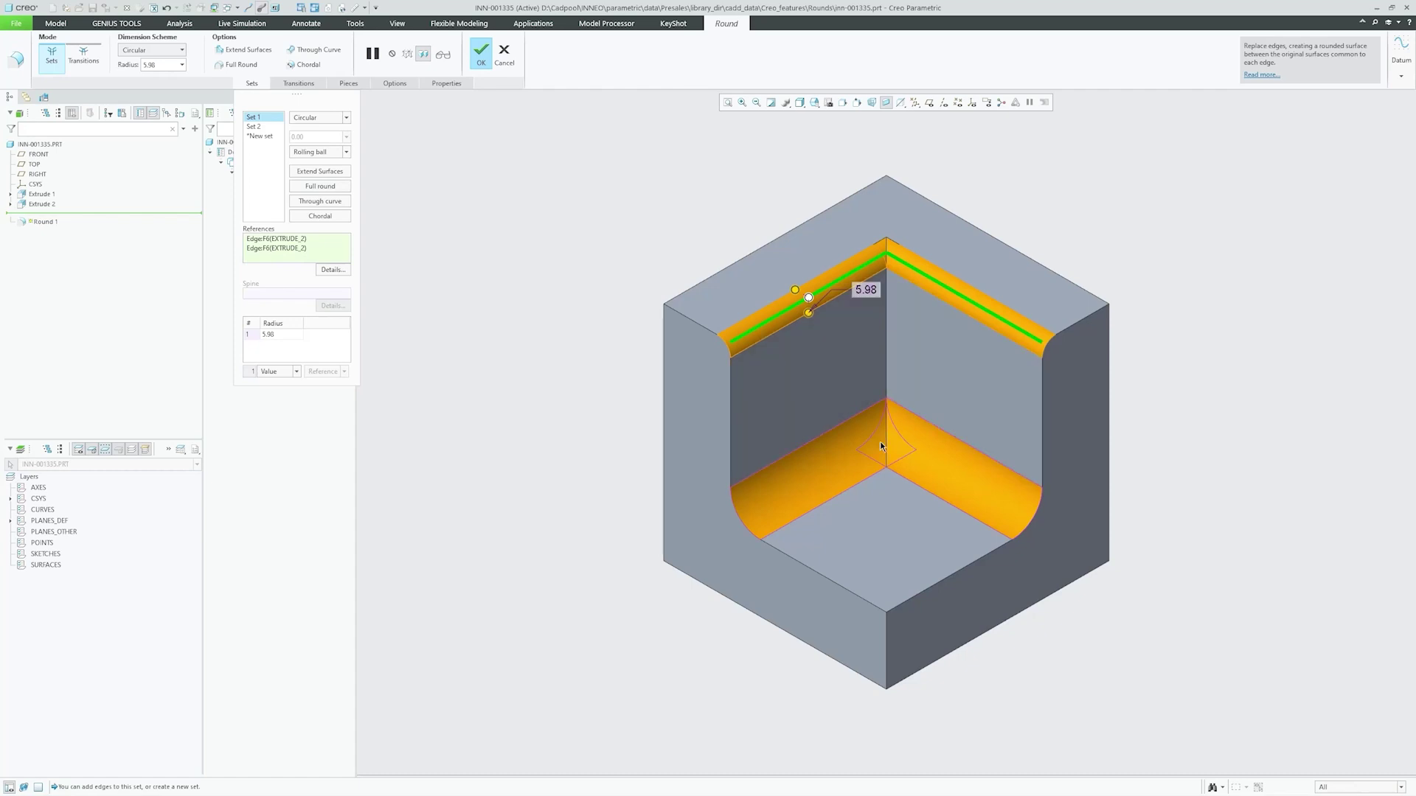
pyautogui.click(268, 128)
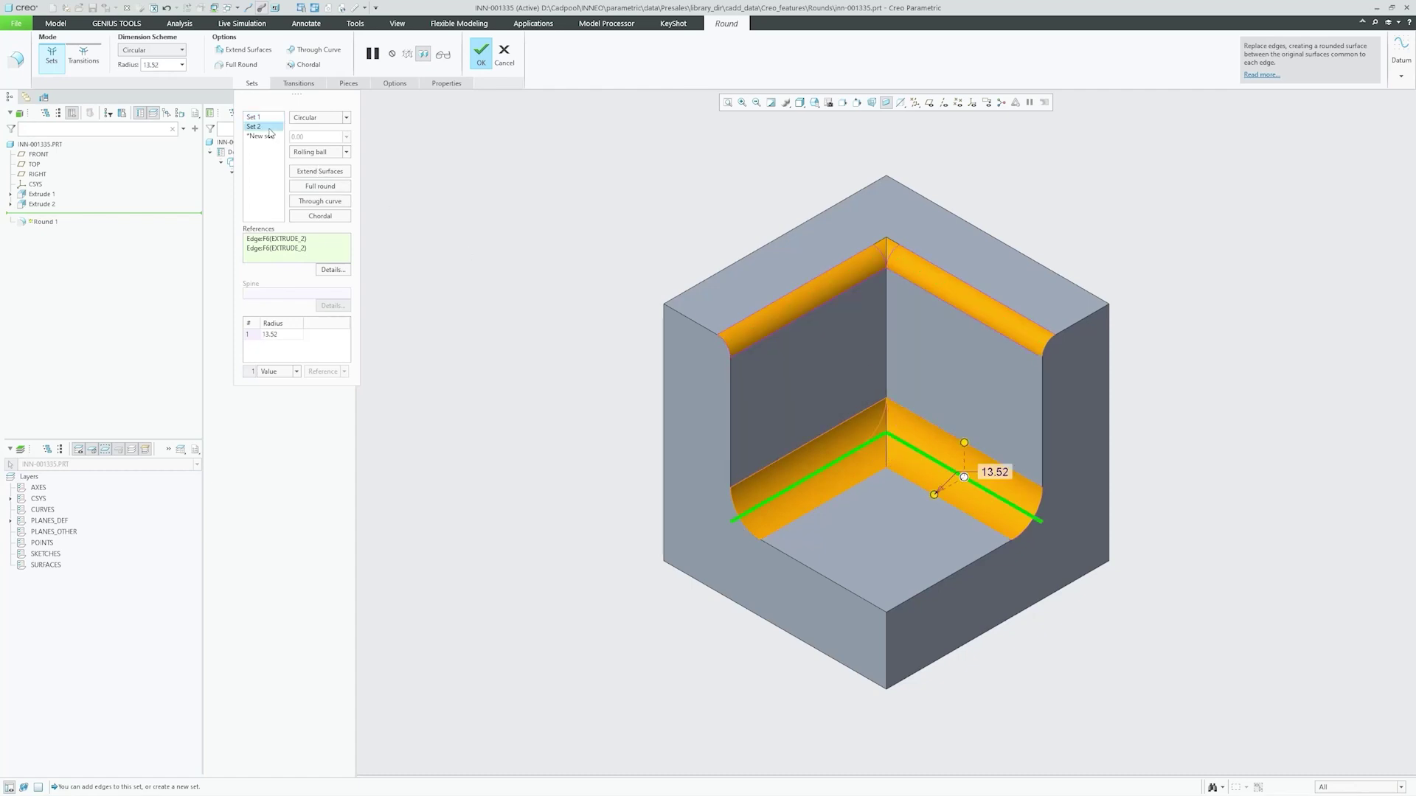
pyautogui.keyDown('ctrl'); pyautogui.click(886, 346); pyautogui.keyUp('ctrl')
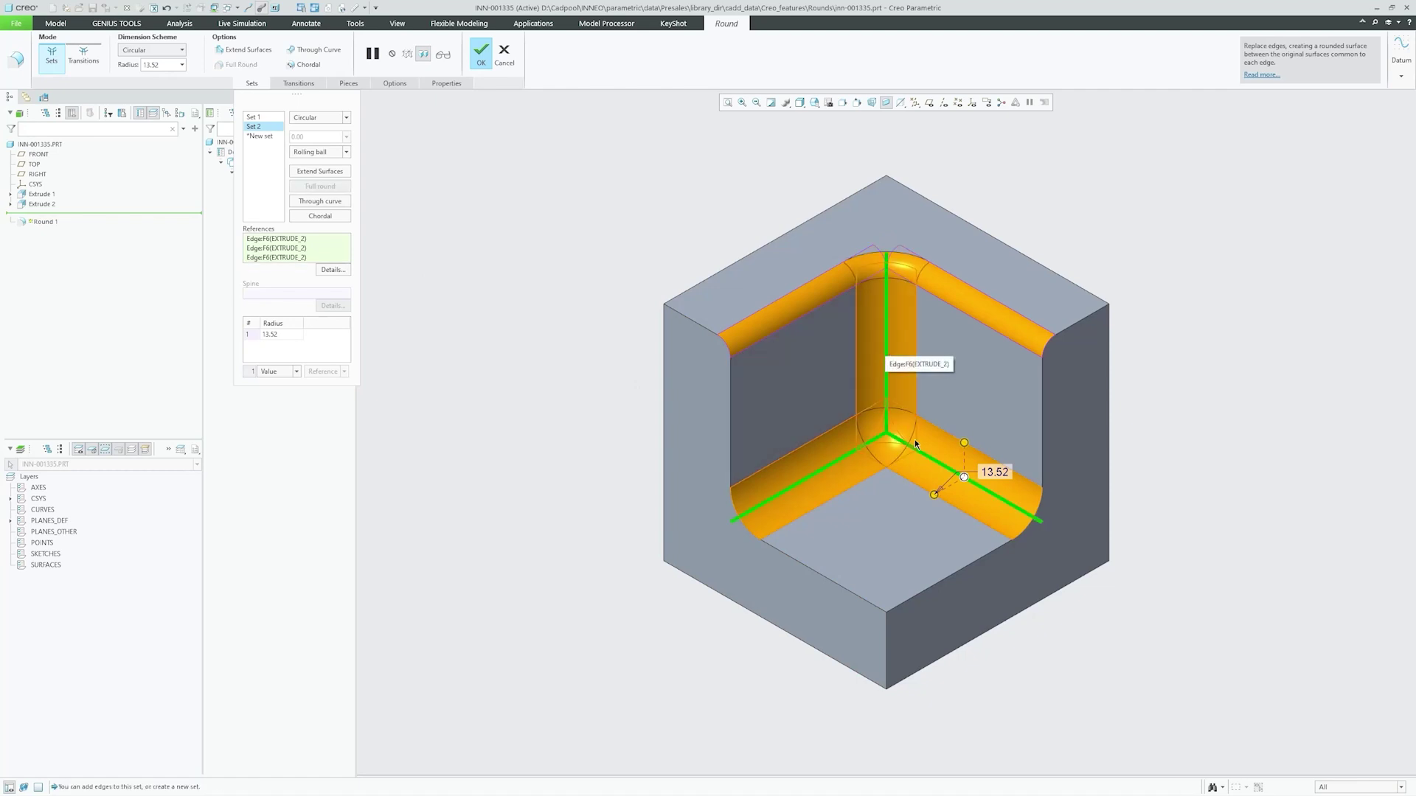
pyautogui.moveTo(965, 446)
pyautogui.mouseDown()
pyautogui.moveTo(951, 477)
pyautogui.moveTo(961, 468)
pyautogui.mouseUp()
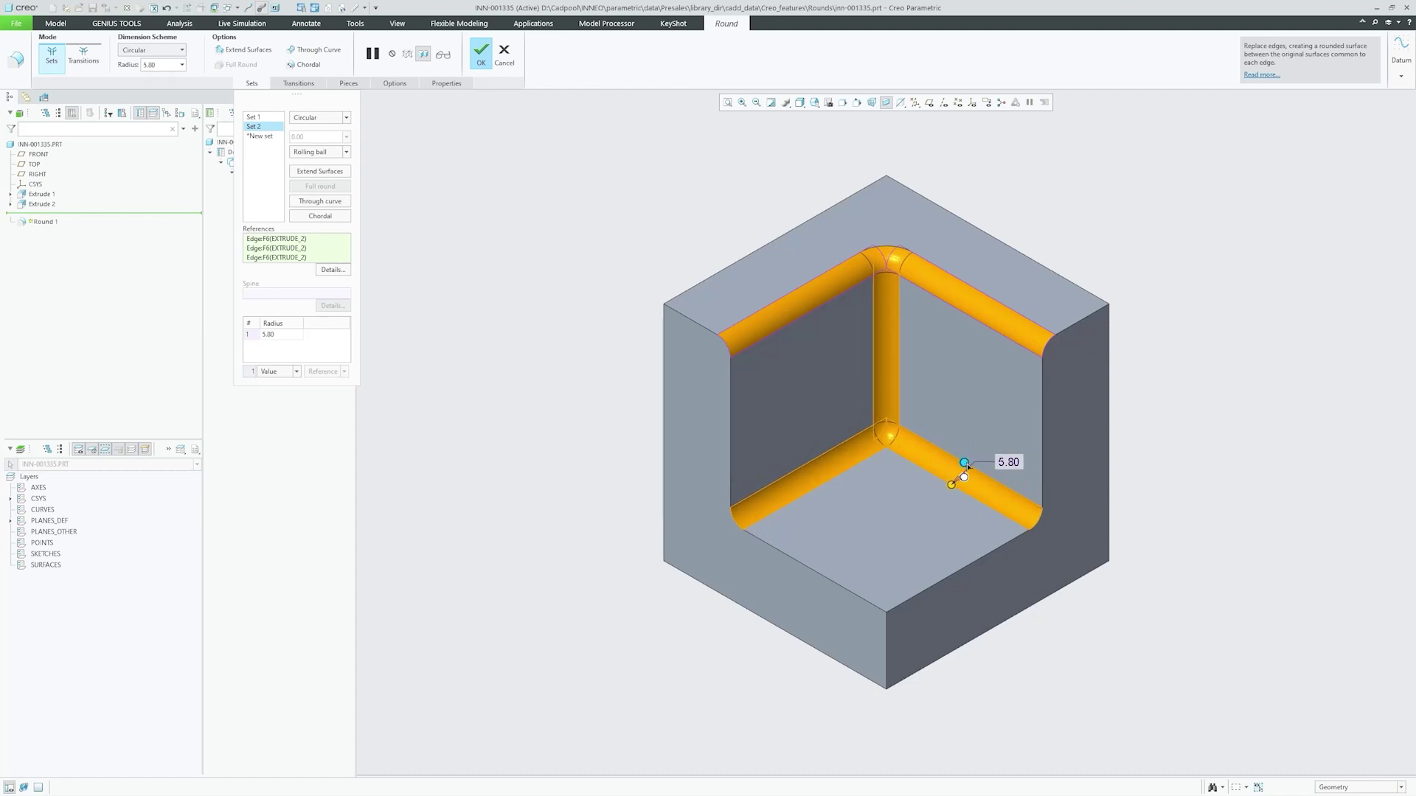
# - Delete Set 2 and remove all edge references from Set 1
pyautogui.rightClick(264, 127)
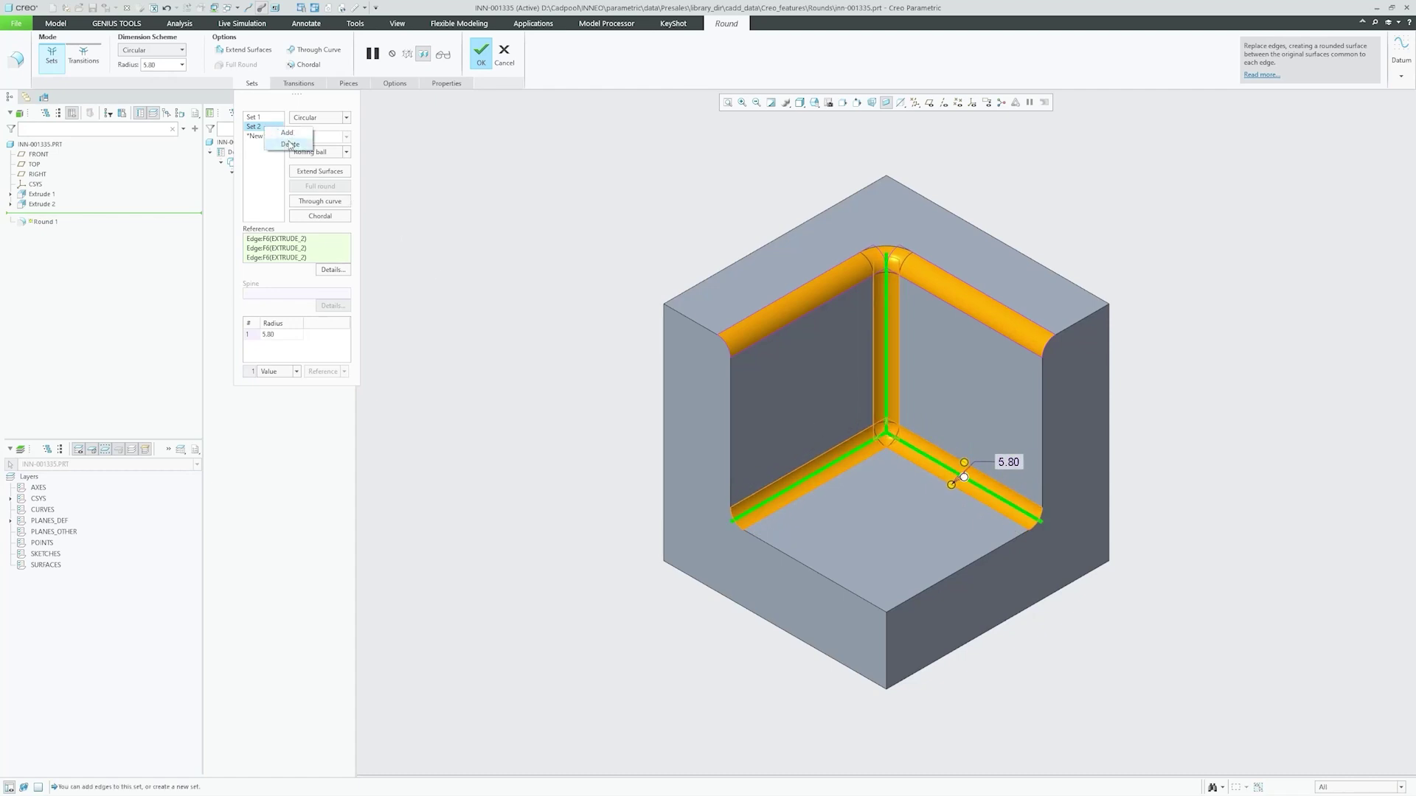
pyautogui.click(289, 144)
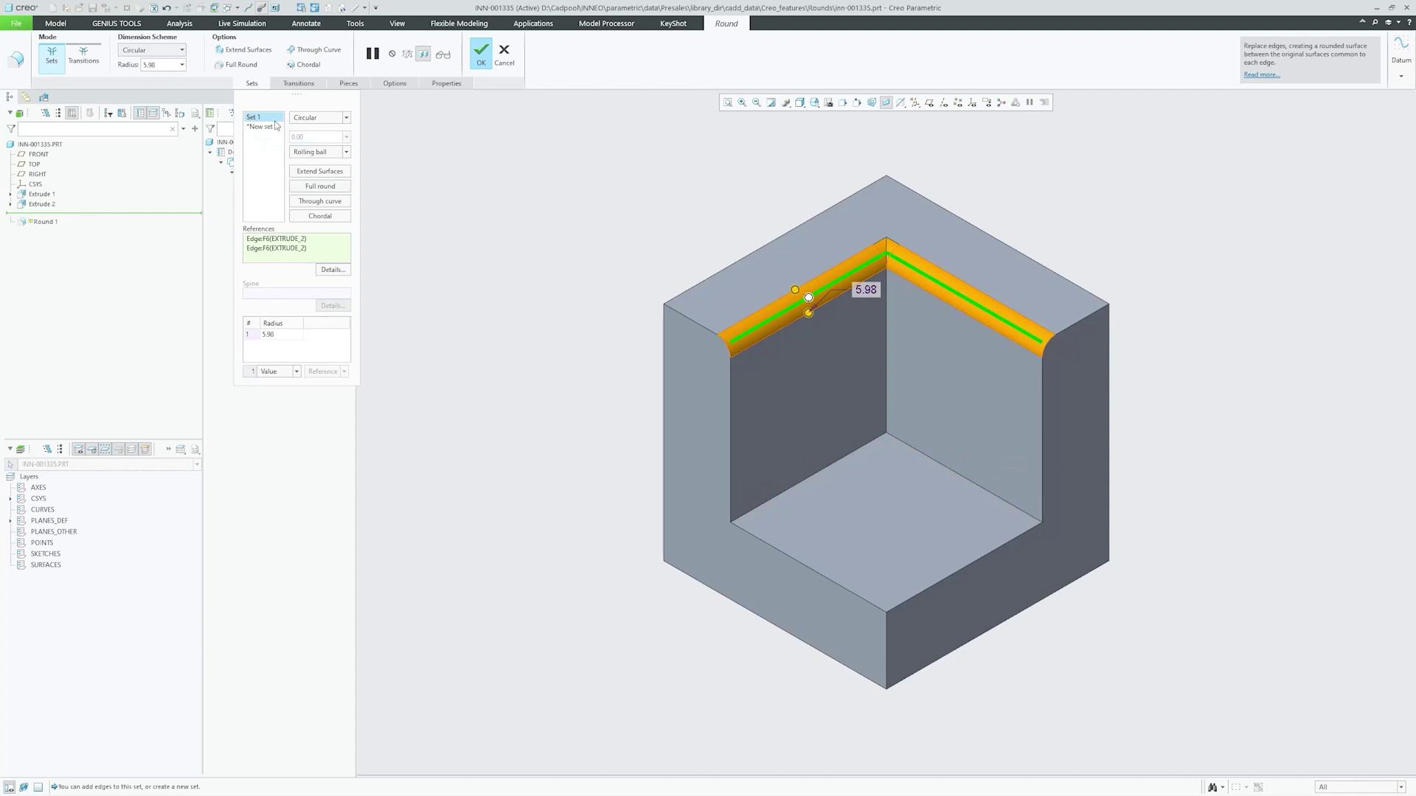
pyautogui.rightClick(283, 247)
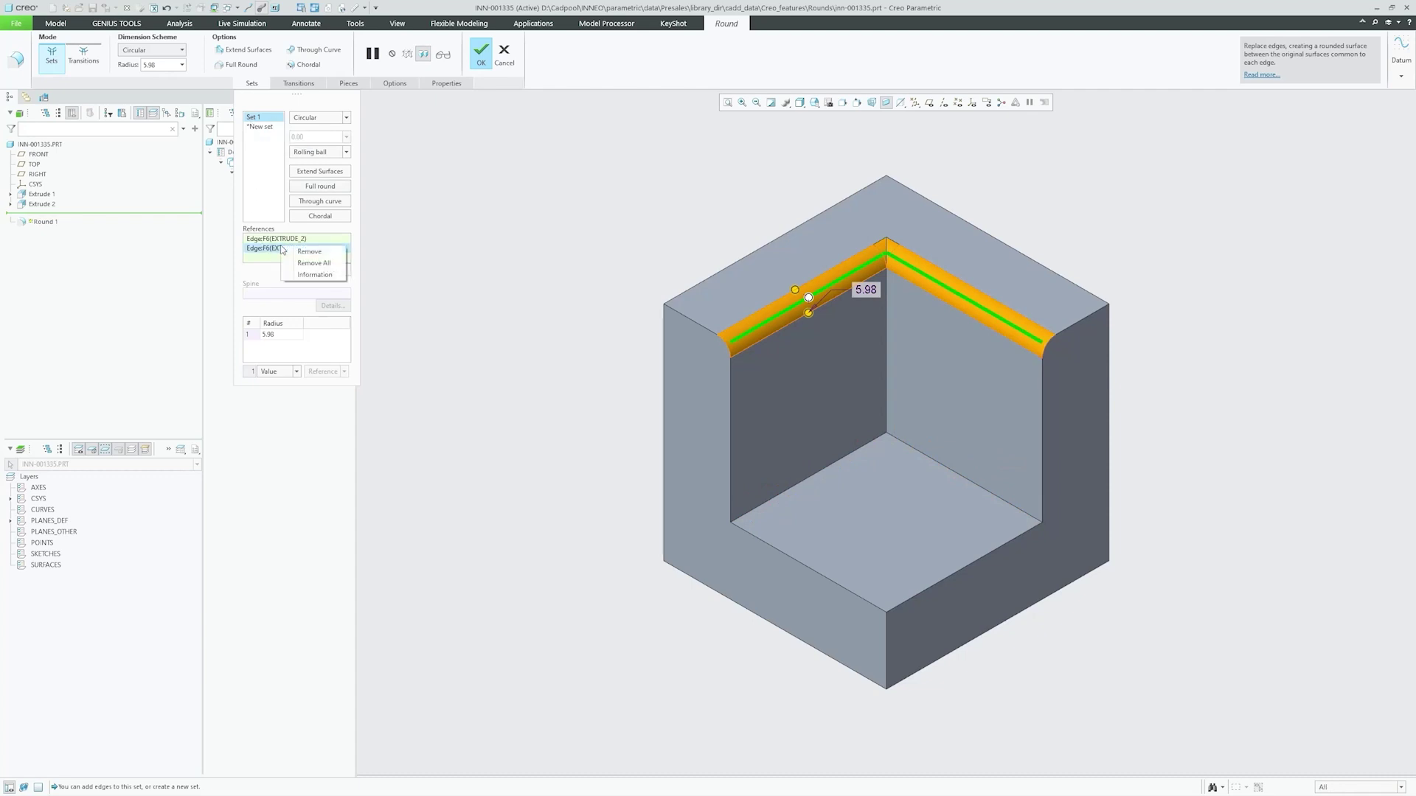
pyautogui.click(314, 263)
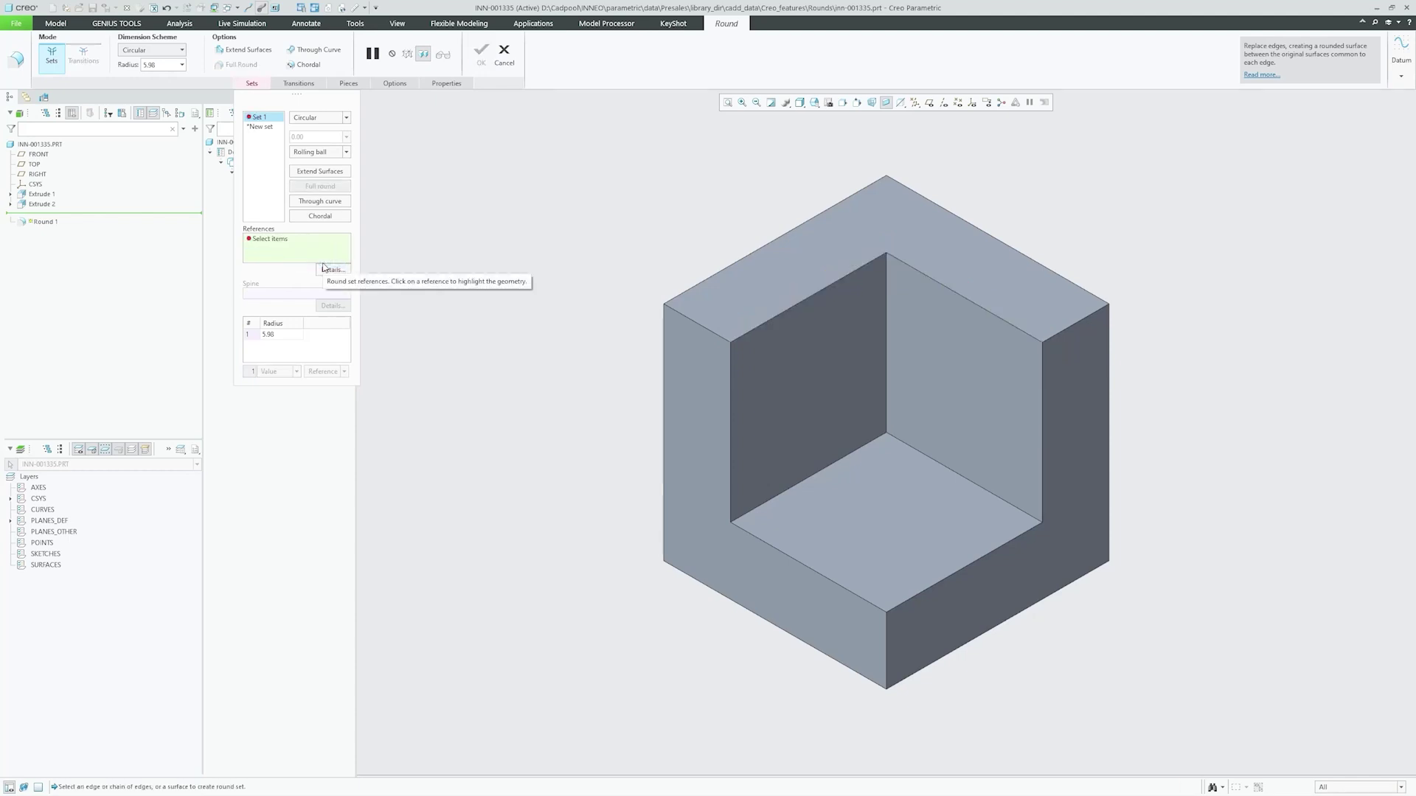
# - Round a surface loop from-to chain on the top face, running between its two short end edges along the inner pocket edges
pyautogui.click(695, 327)
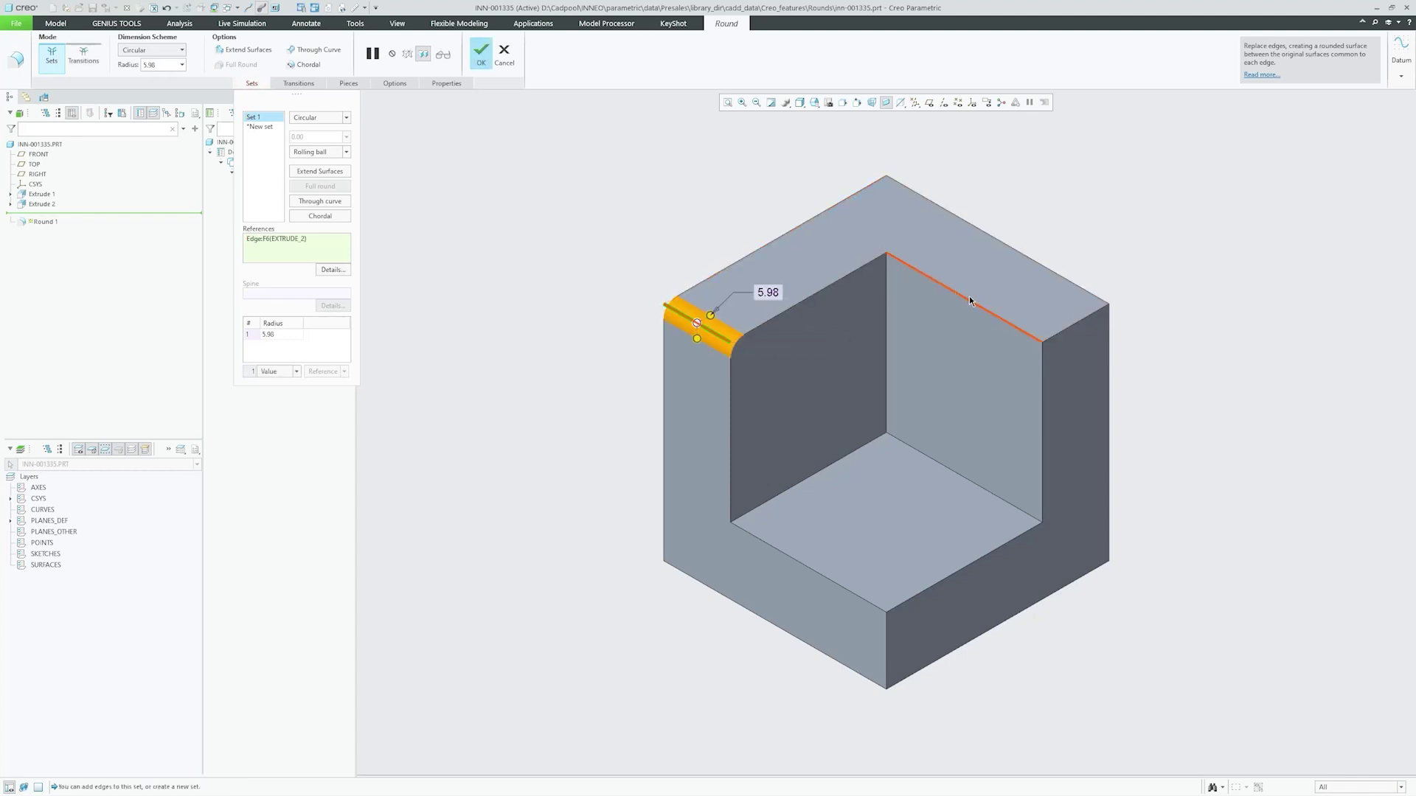
pyautogui.rightClick(1073, 330)
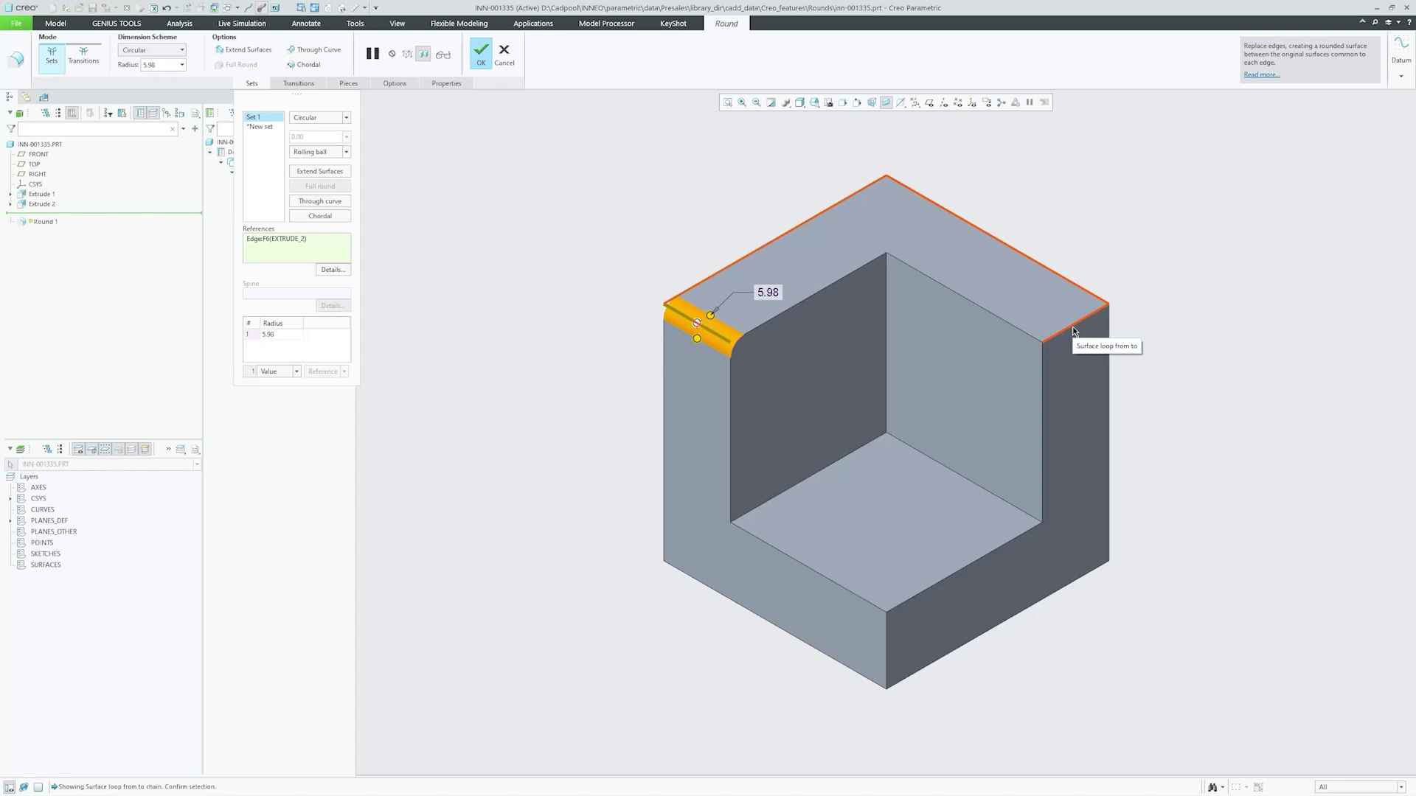
pyautogui.rightClick(1072, 326)
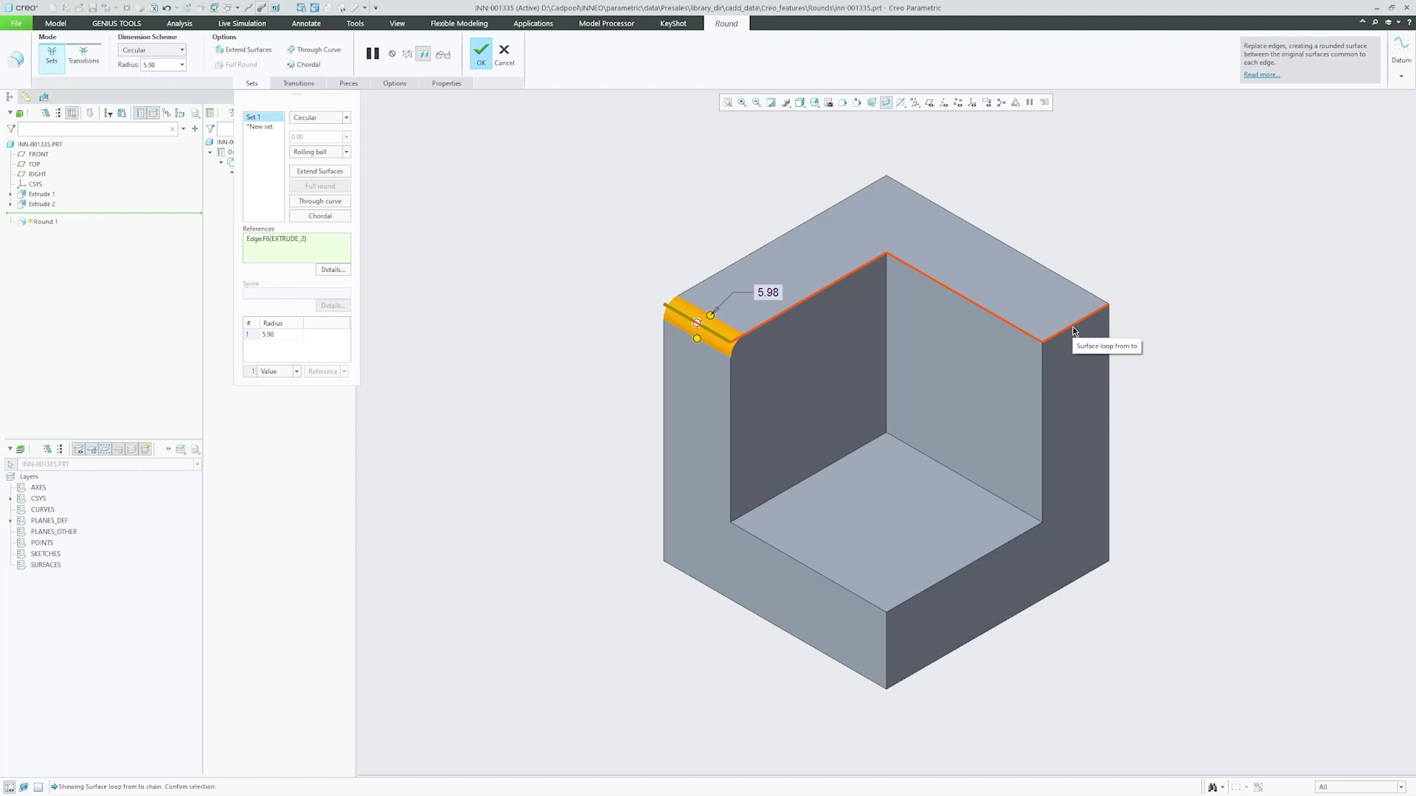
pyautogui.click(1072, 326)
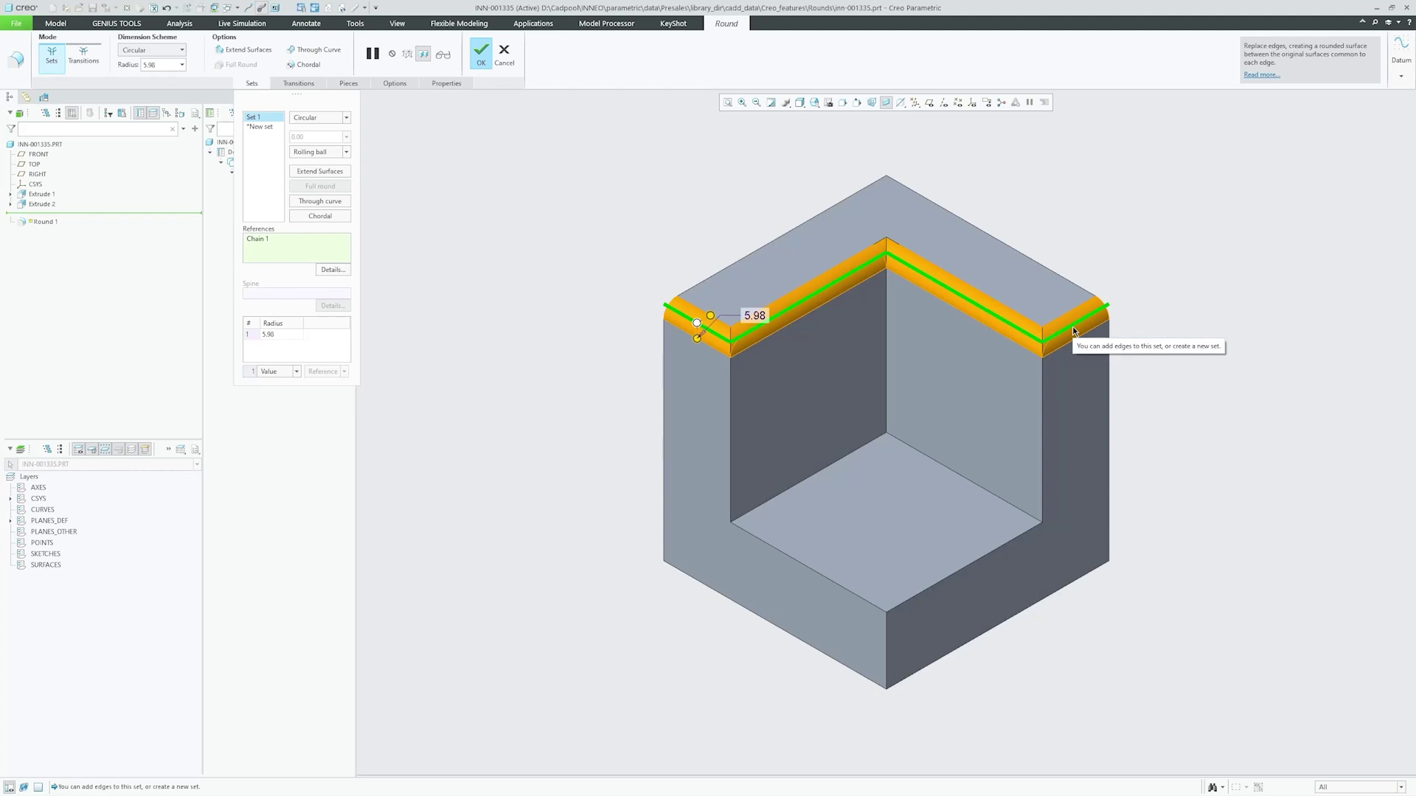
# - Remove the chain from Set 1 and select the top face's short front-left edge as its reference again
pyautogui.rightClick(282, 239)
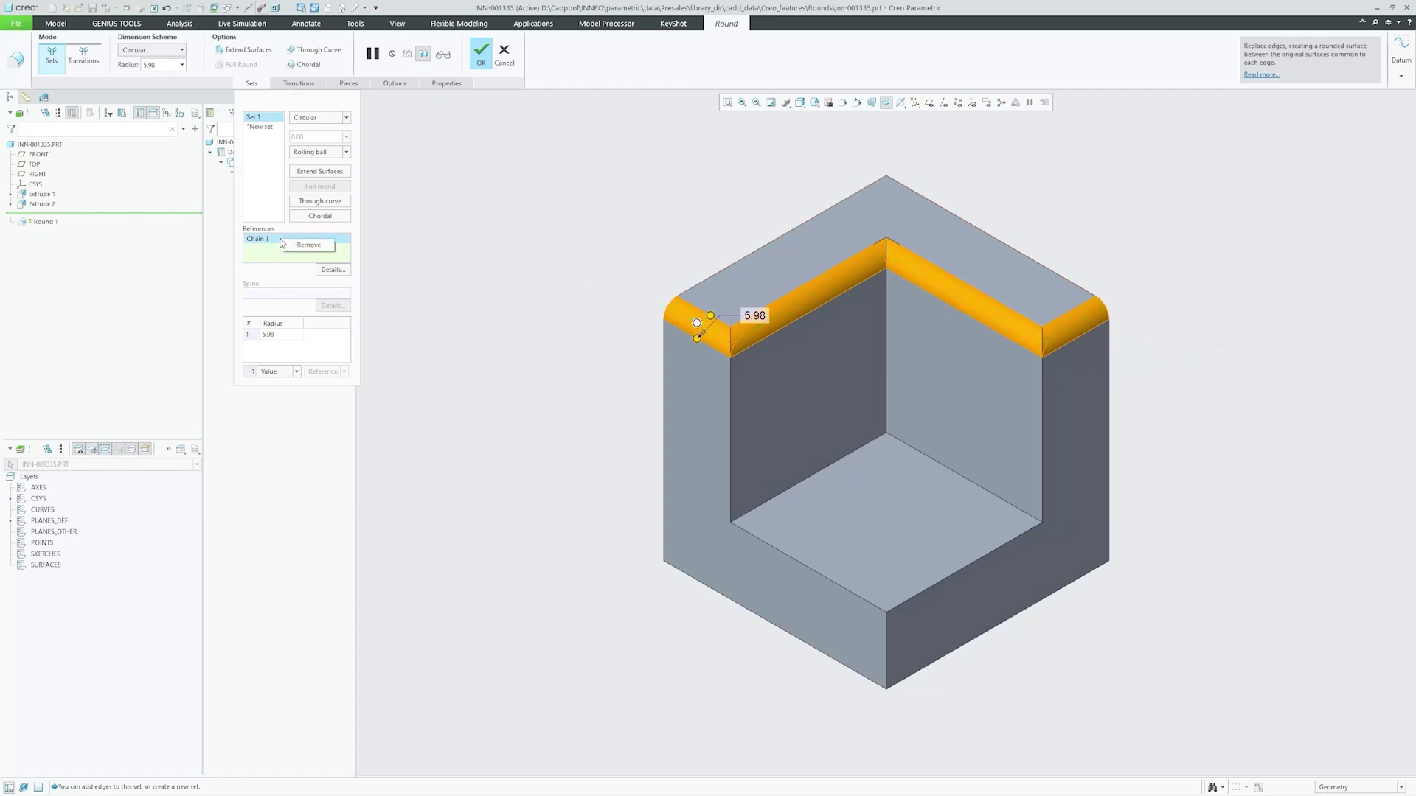
pyautogui.click(307, 245)
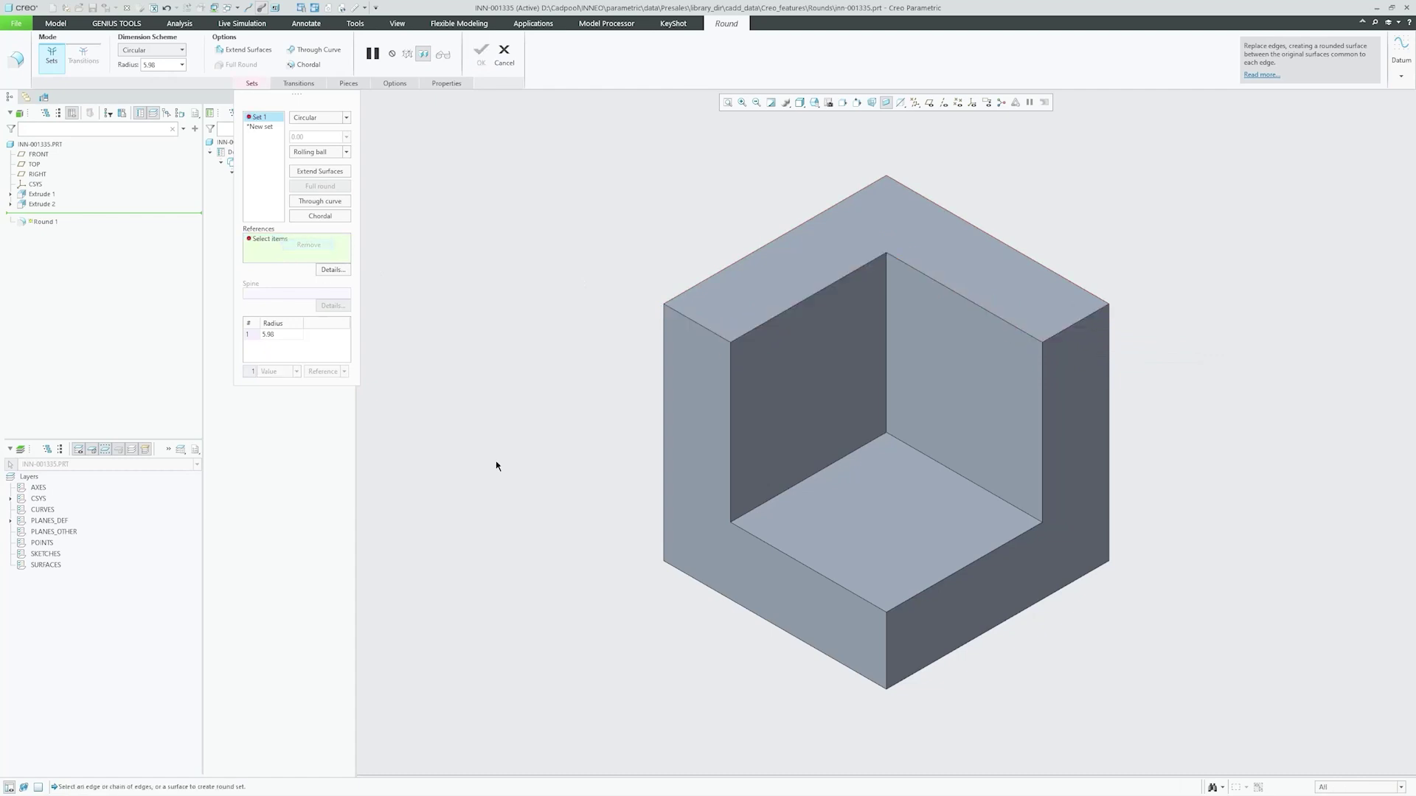
pyautogui.click(691, 324)
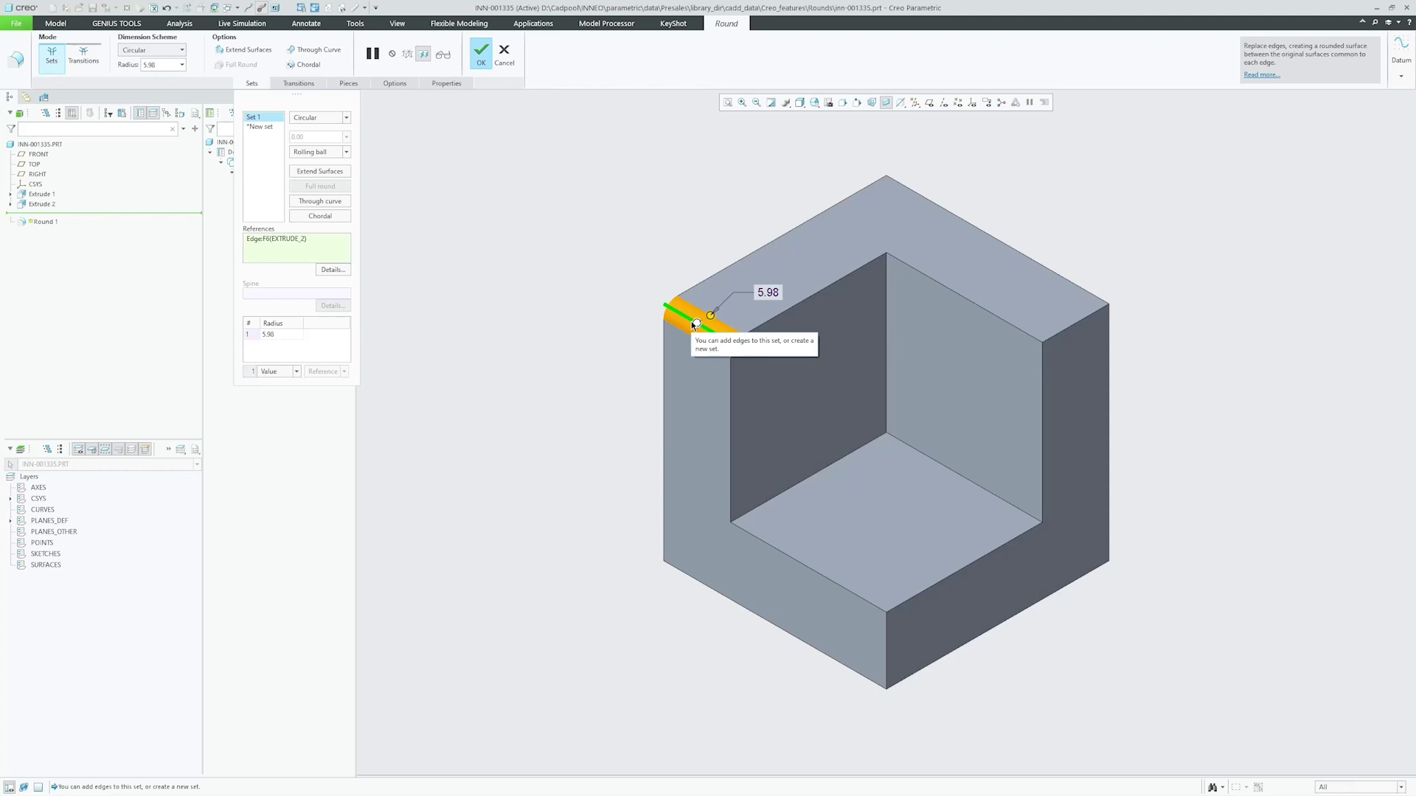
# - Extend Set 1's edge reference to the full surface loop of the top face, and undo back to an empty reference list
pyautogui.click(741, 298)
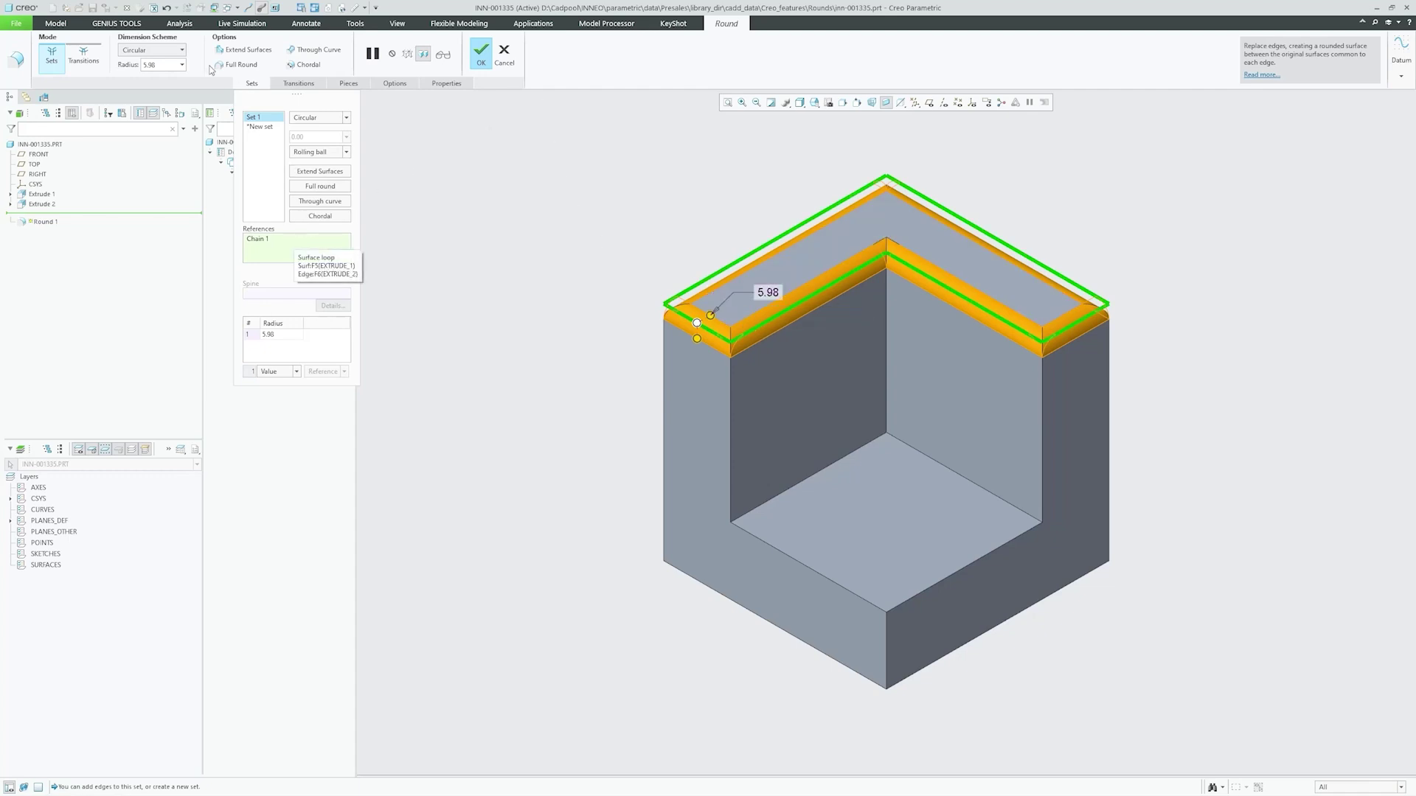
pyautogui.click(166, 8)
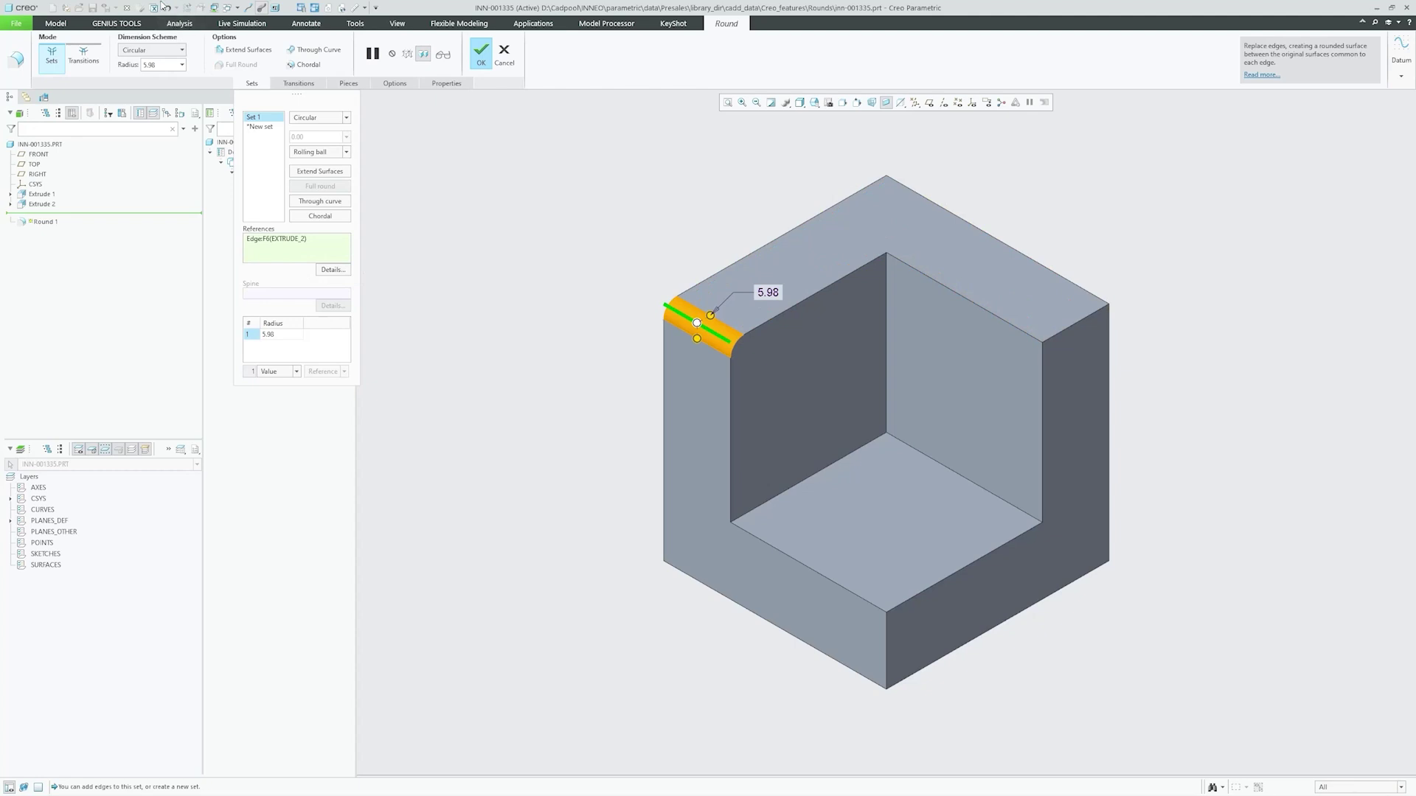
pyautogui.click(166, 7)
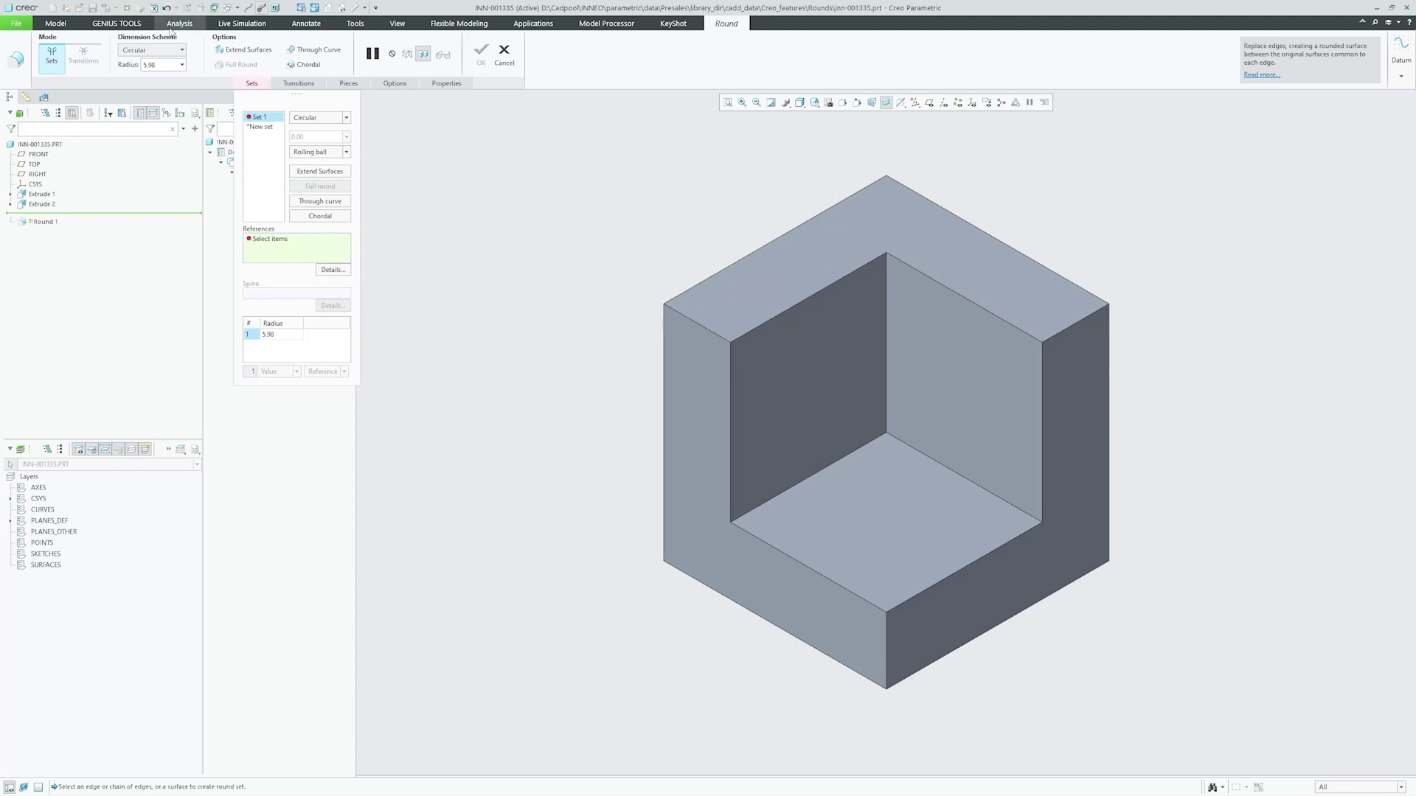
# - Query through the geometry at the pocket floor's back-right edge and select Extrude 1's side edges intent chain for Set 1
pyautogui.rightClick(930, 461)
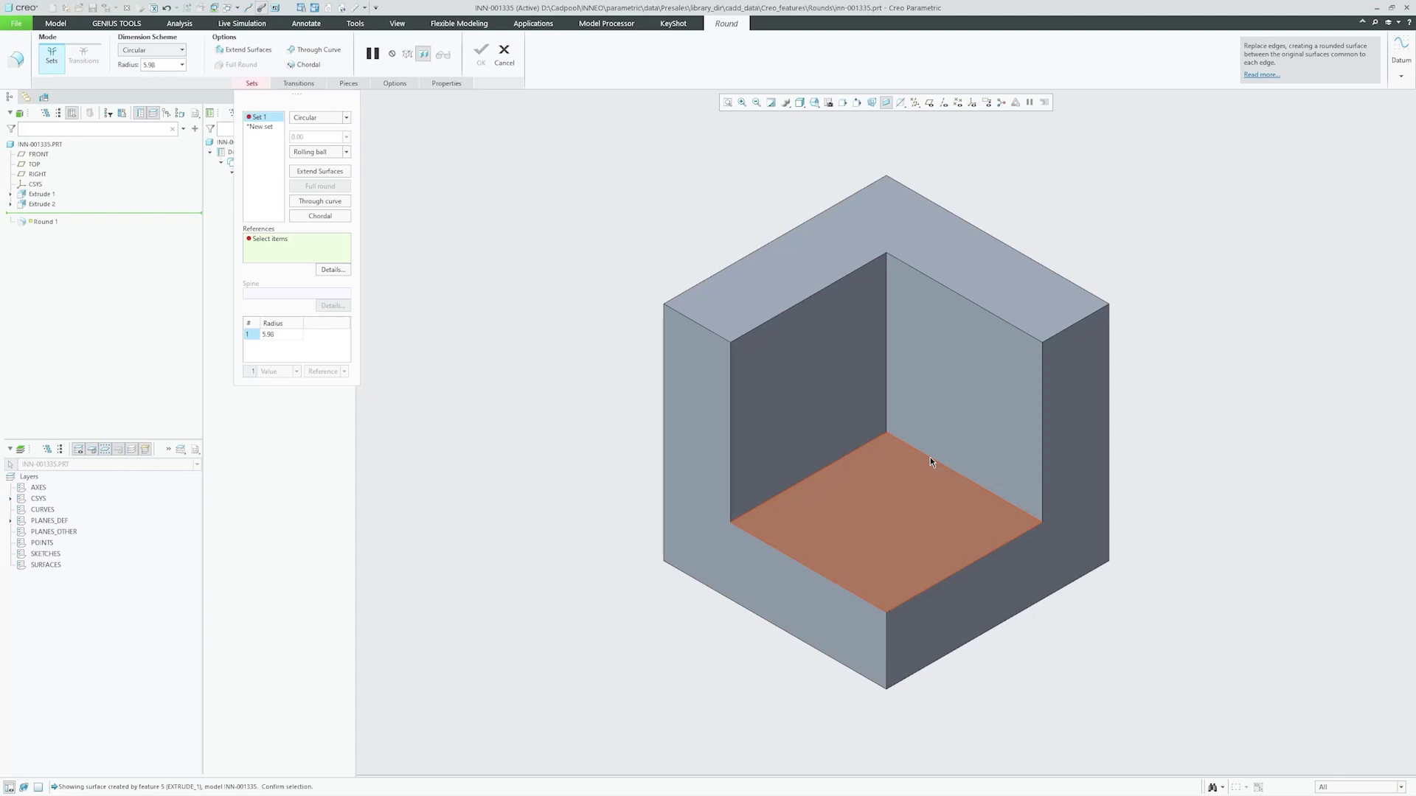
pyautogui.rightClick(930, 461)
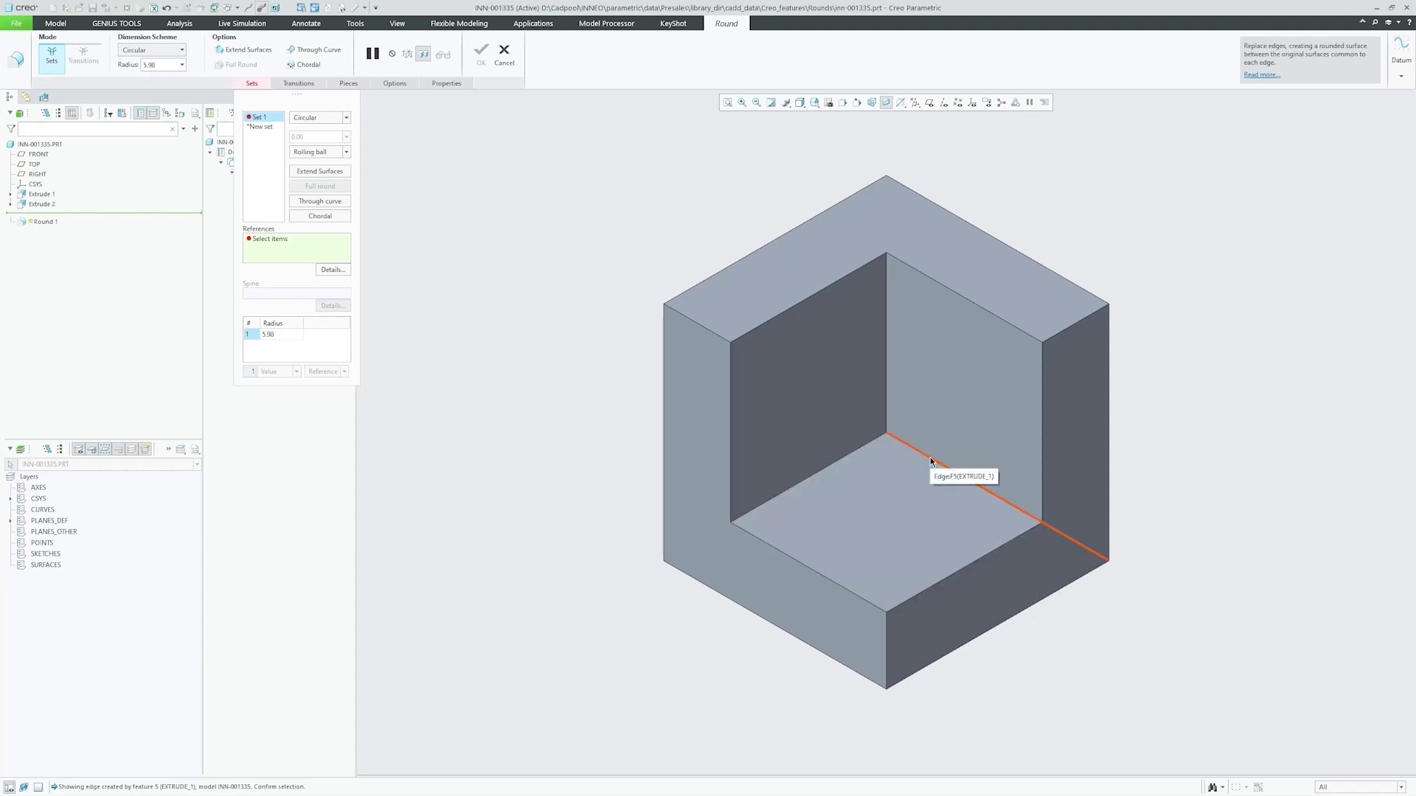
pyautogui.rightClick(930, 459)
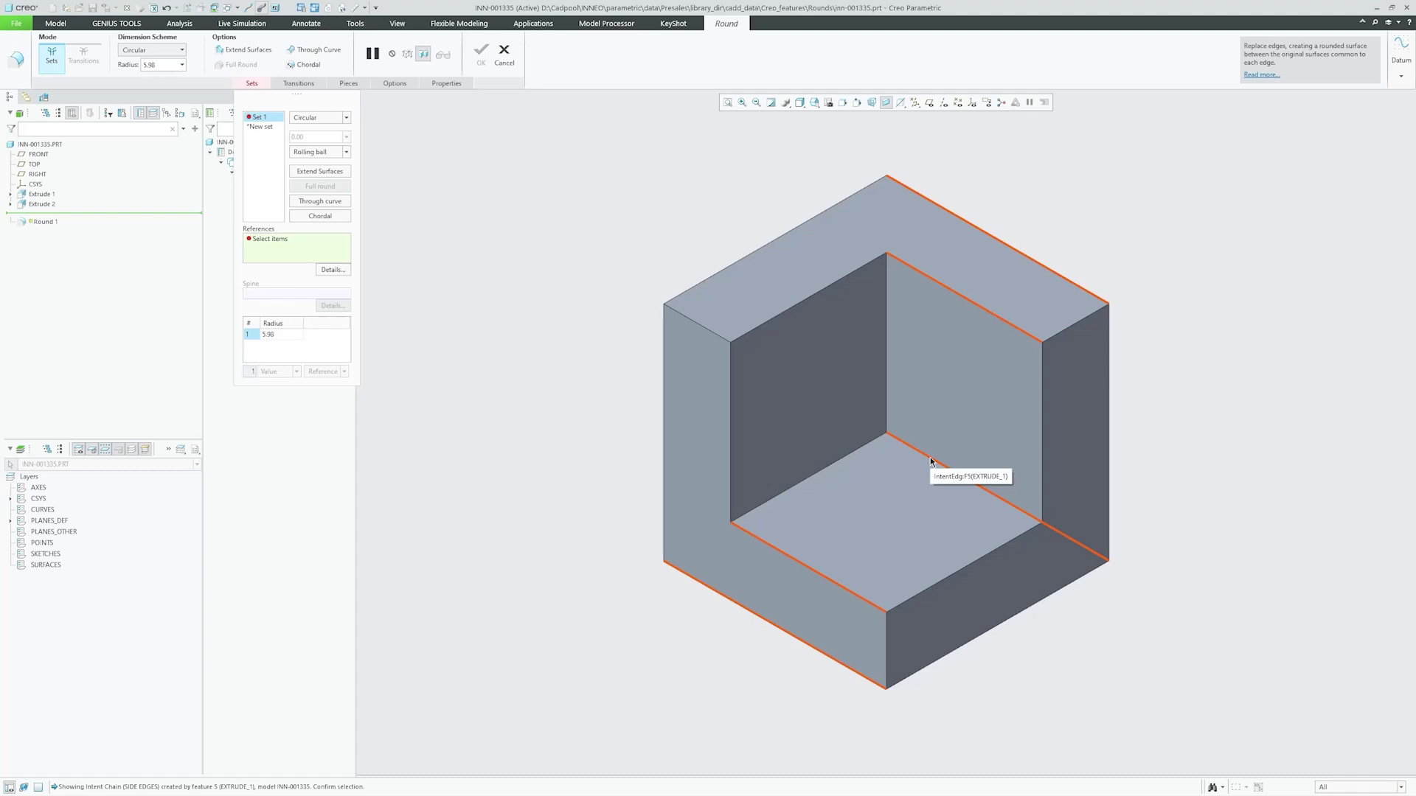
pyautogui.click(931, 459)
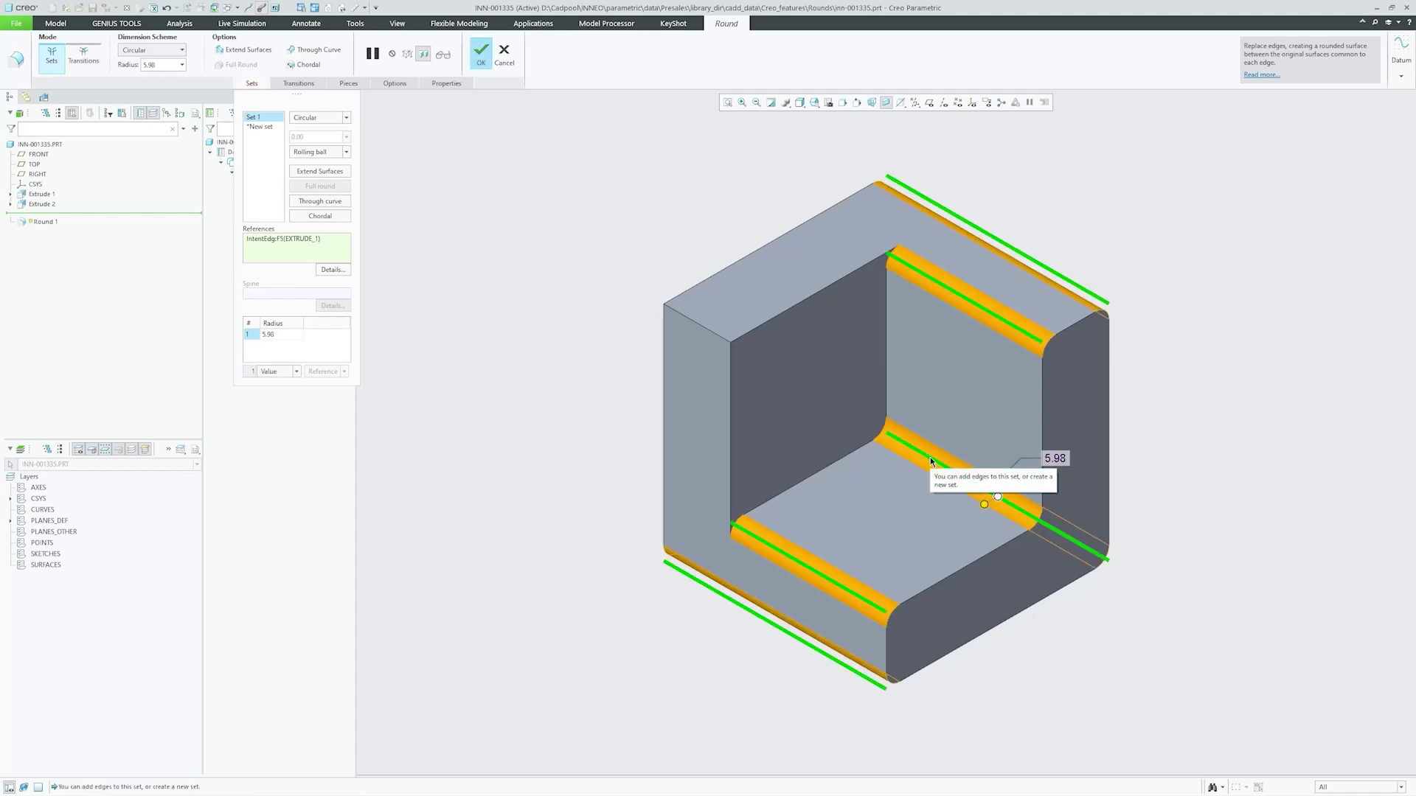
# - Replace Set 1's intent chain with Extrude 1's end edges around the L-shaped front-right face, and finish the round
pyautogui.rightClick(299, 239)
pyautogui.click(322, 244)
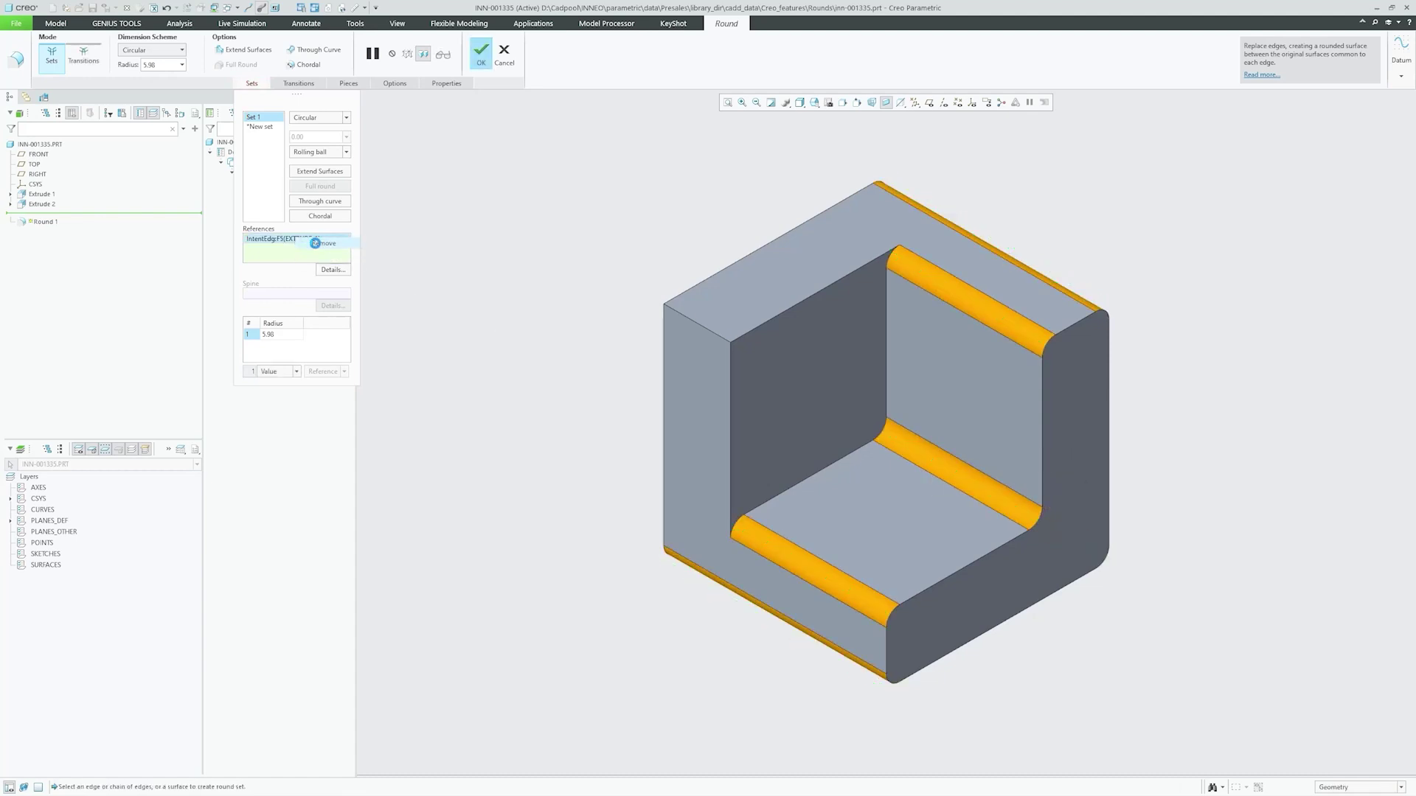
pyautogui.rightClick(992, 550)
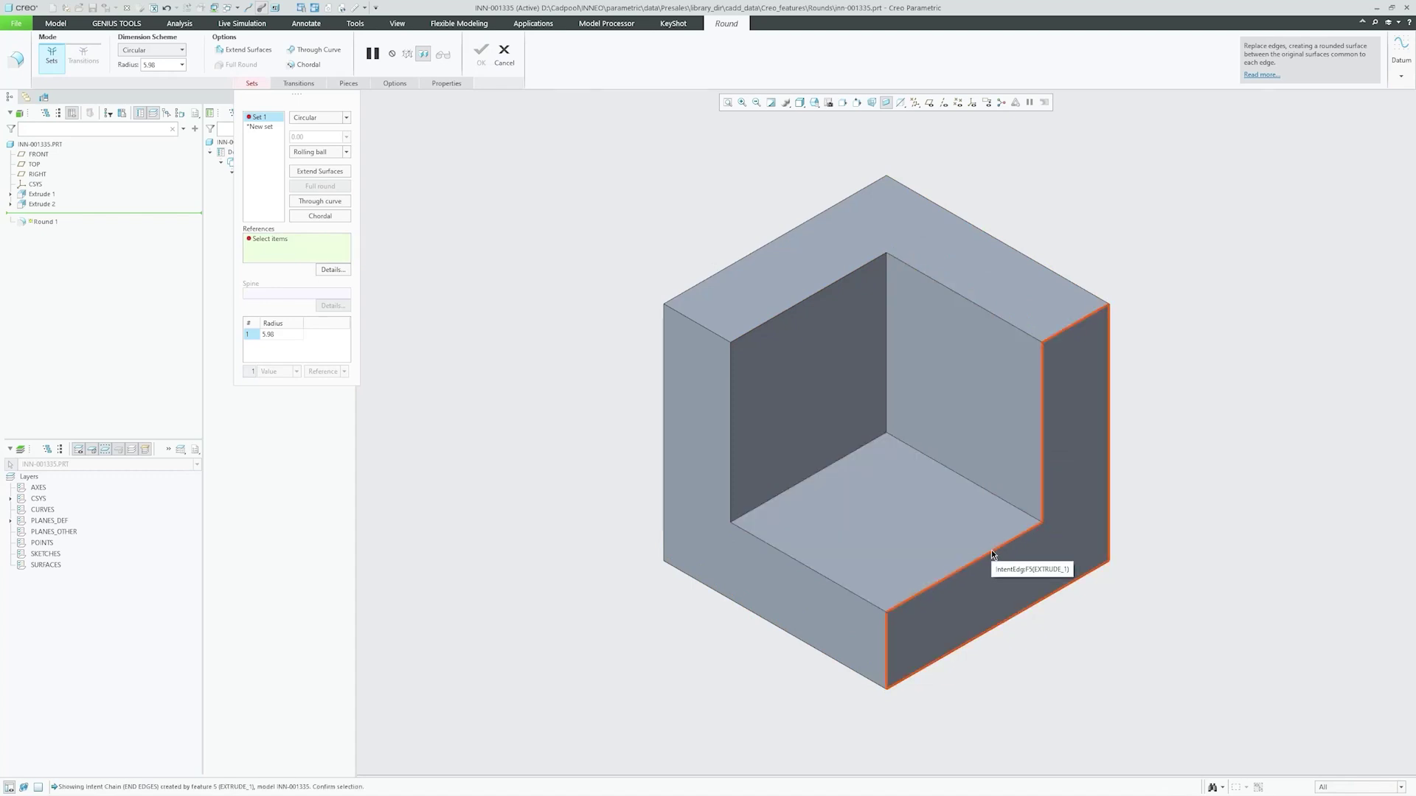
pyautogui.click(991, 551)
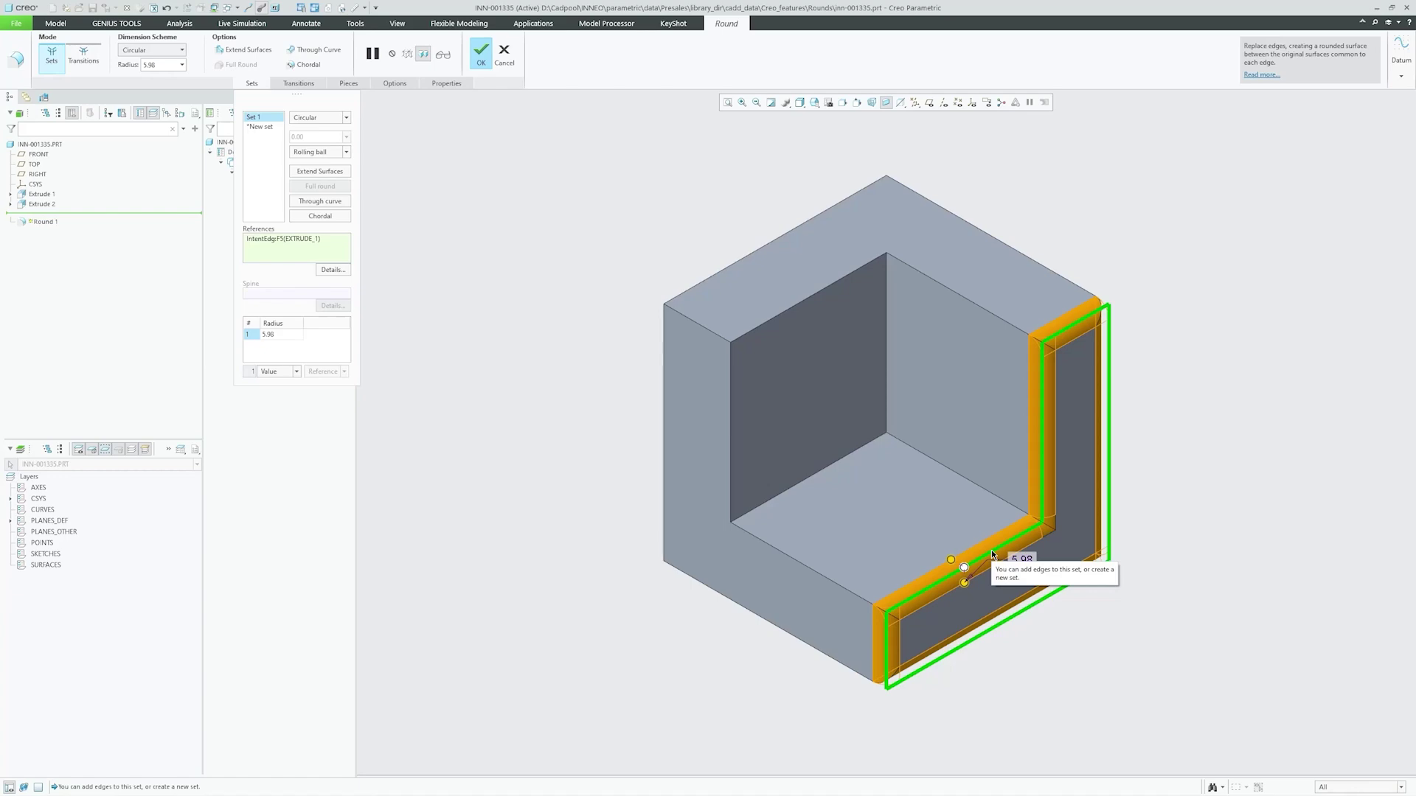
pyautogui.middleClick(587, 215)
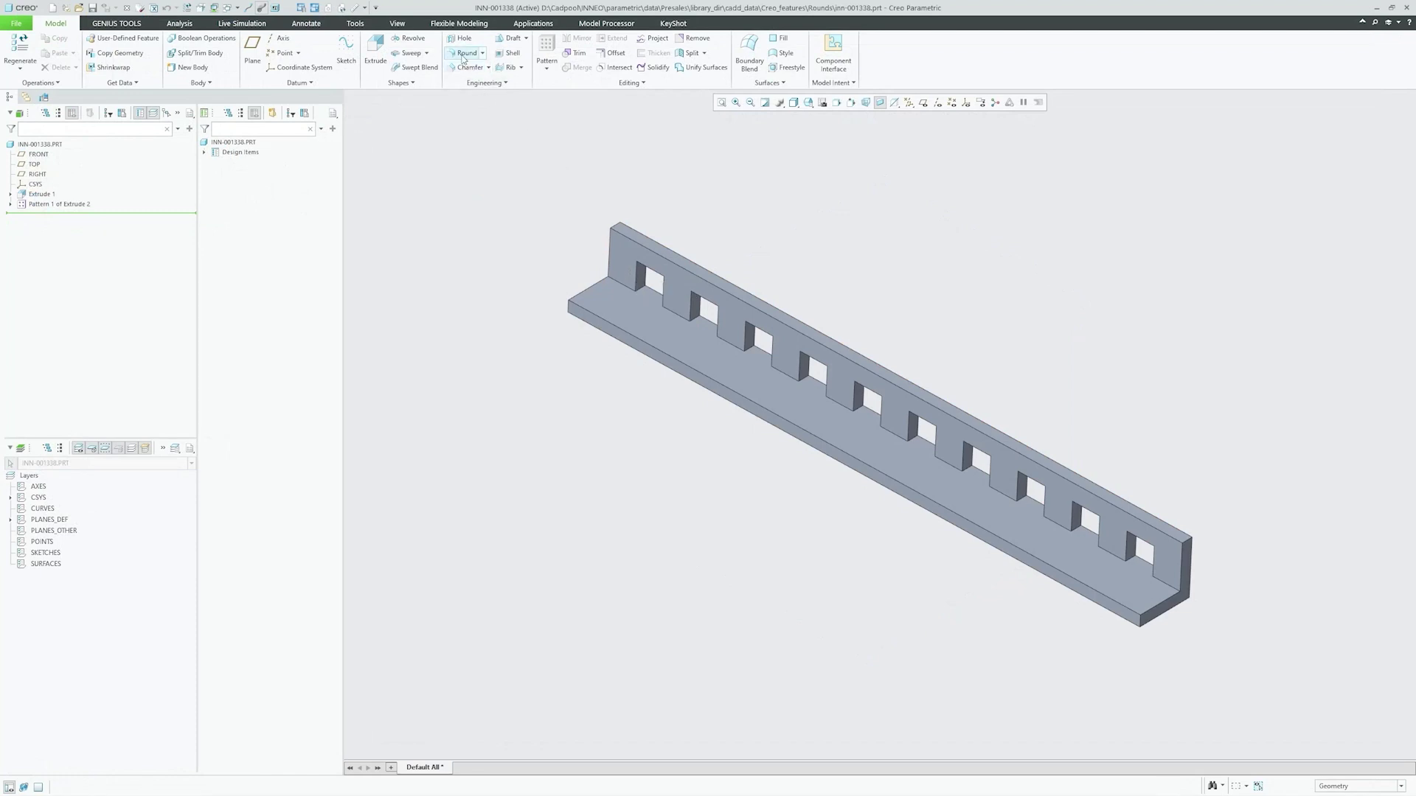
# - Start a round on the angle bar's inner corner edge segment at the near end, and add the next two segments to Set 1
pyautogui.click(1172, 588)
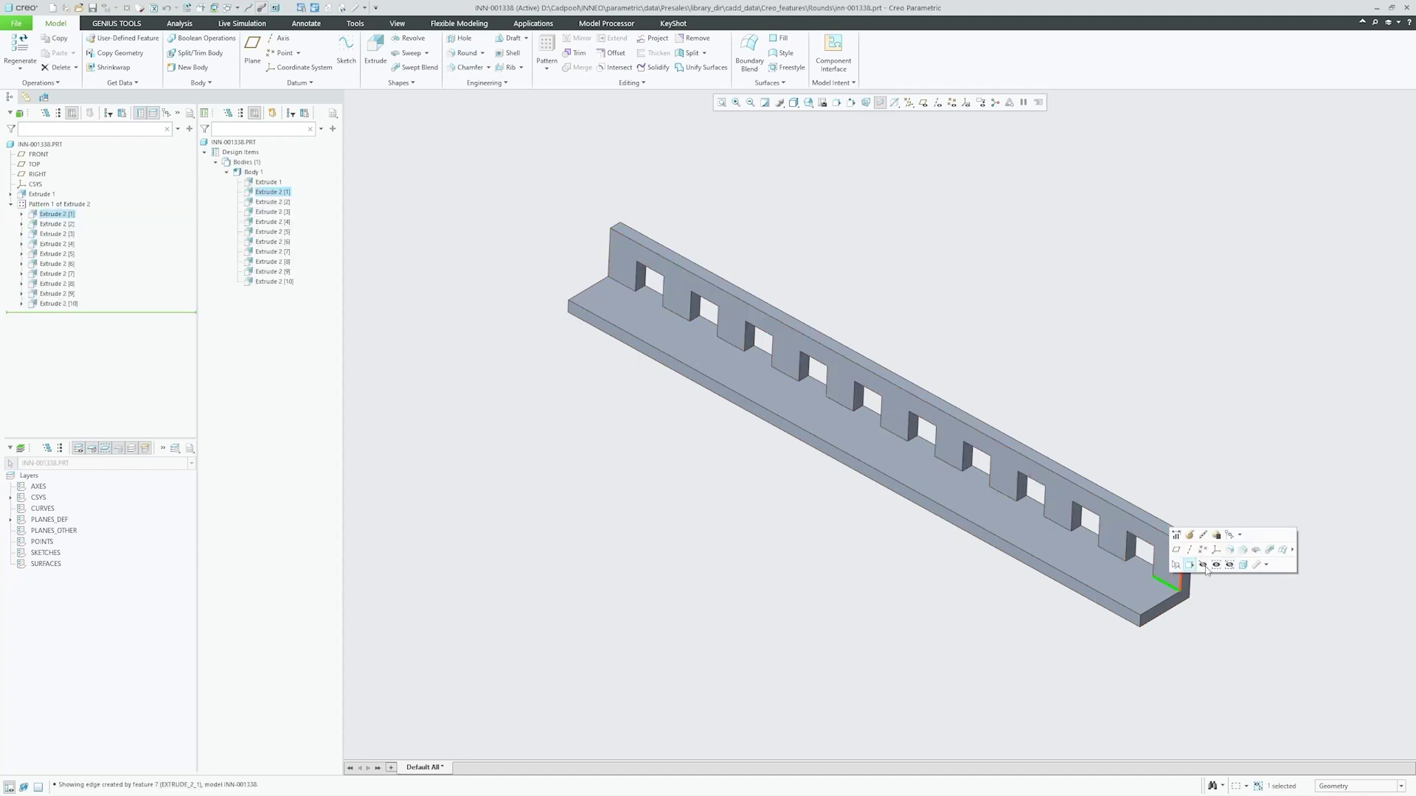
pyautogui.click(1229, 555)
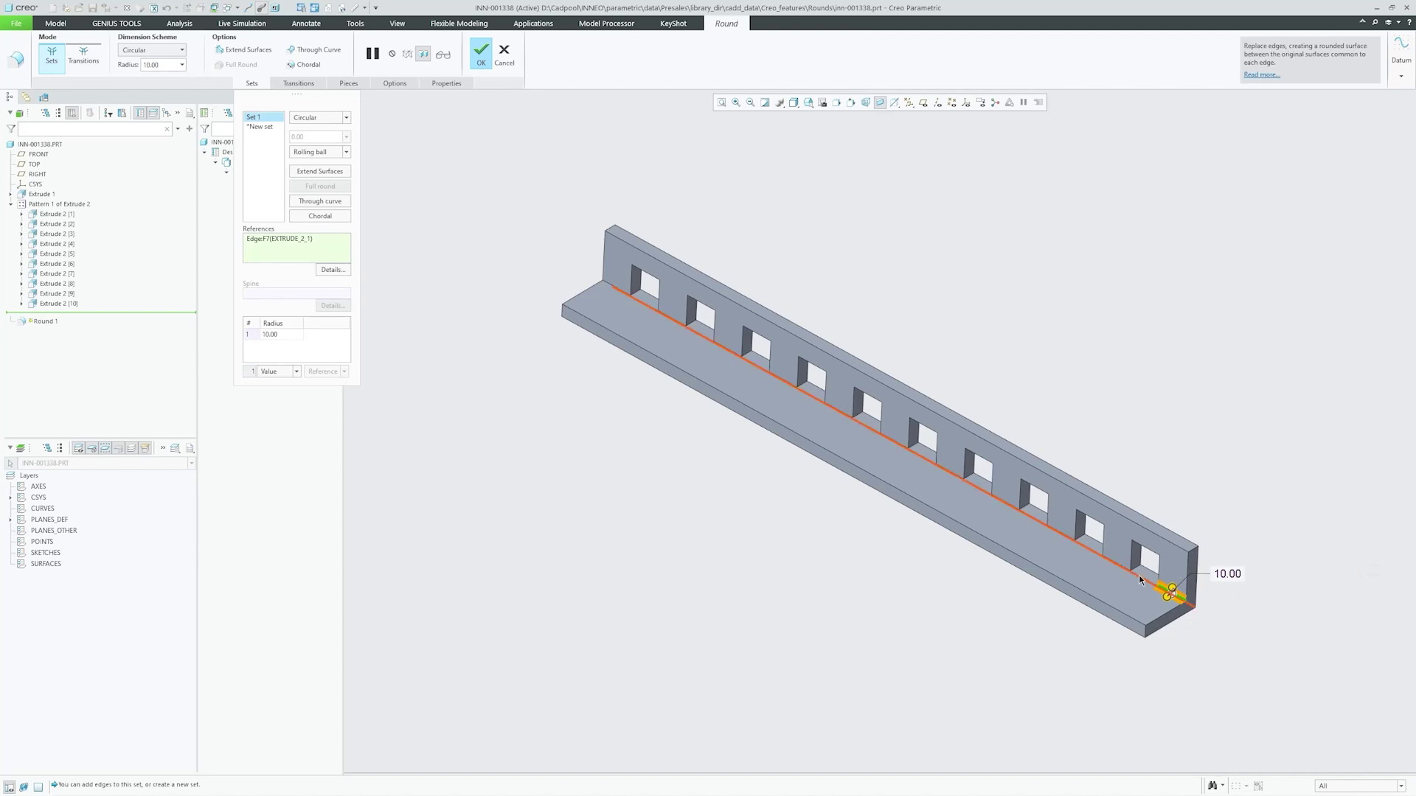
pyautogui.keyDown('ctrl'); pyautogui.click(1115, 561); pyautogui.keyUp('ctrl')
pyautogui.keyDown('ctrl'); pyautogui.click(1065, 534); pyautogui.keyUp('ctrl')
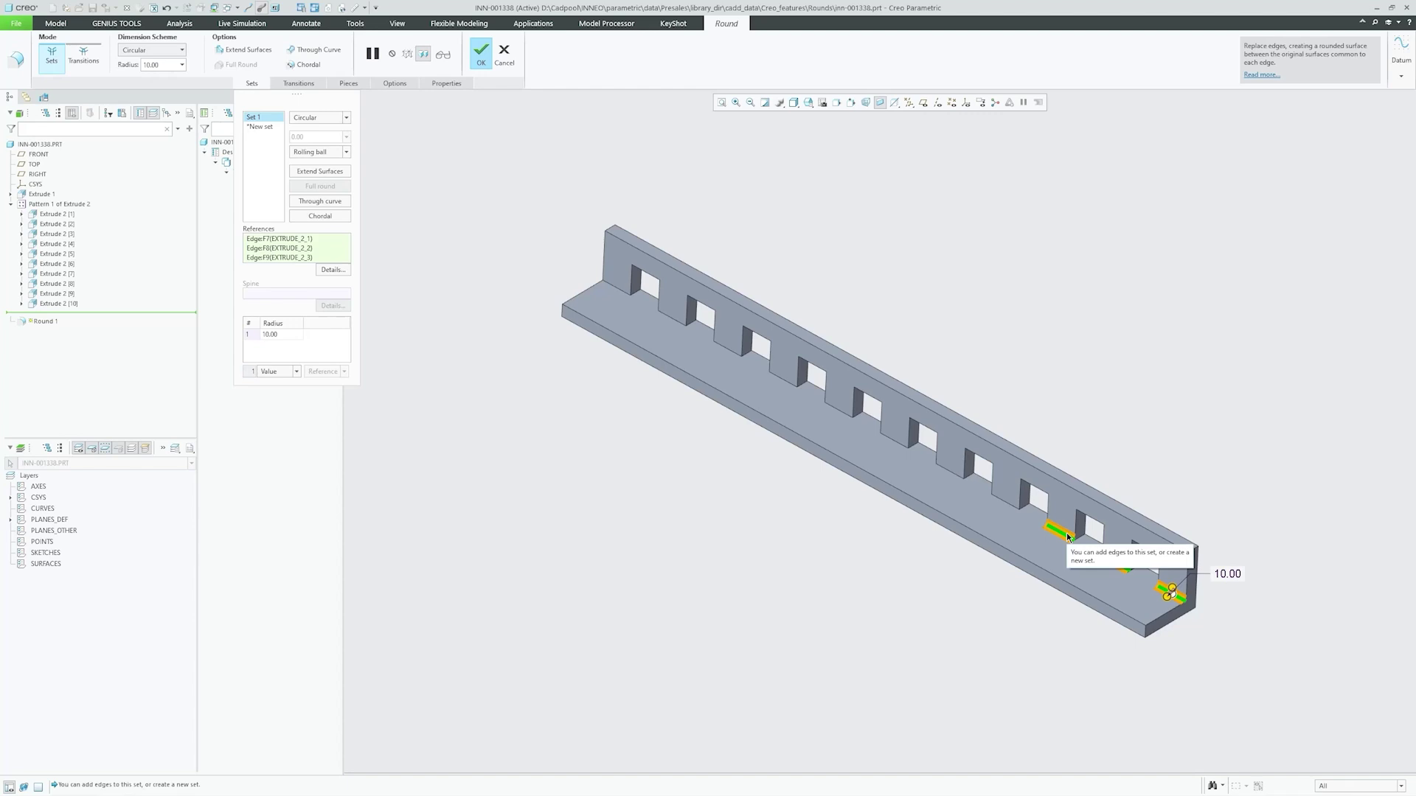
# - Replace all edge references in Set 1 with the bar's horizontal top face and the inner face of its upright leg
pyautogui.rightClick(284, 249)
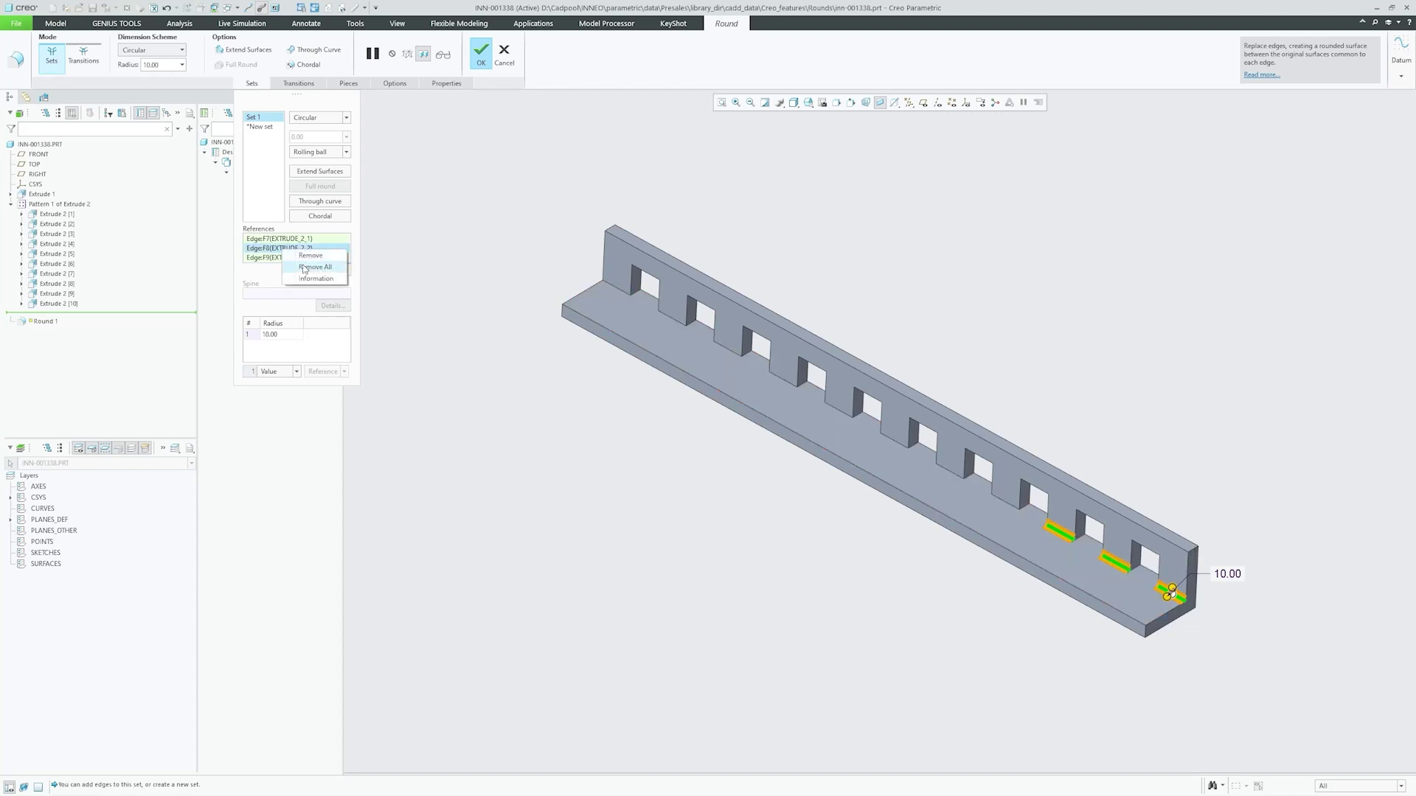
pyautogui.click(305, 268)
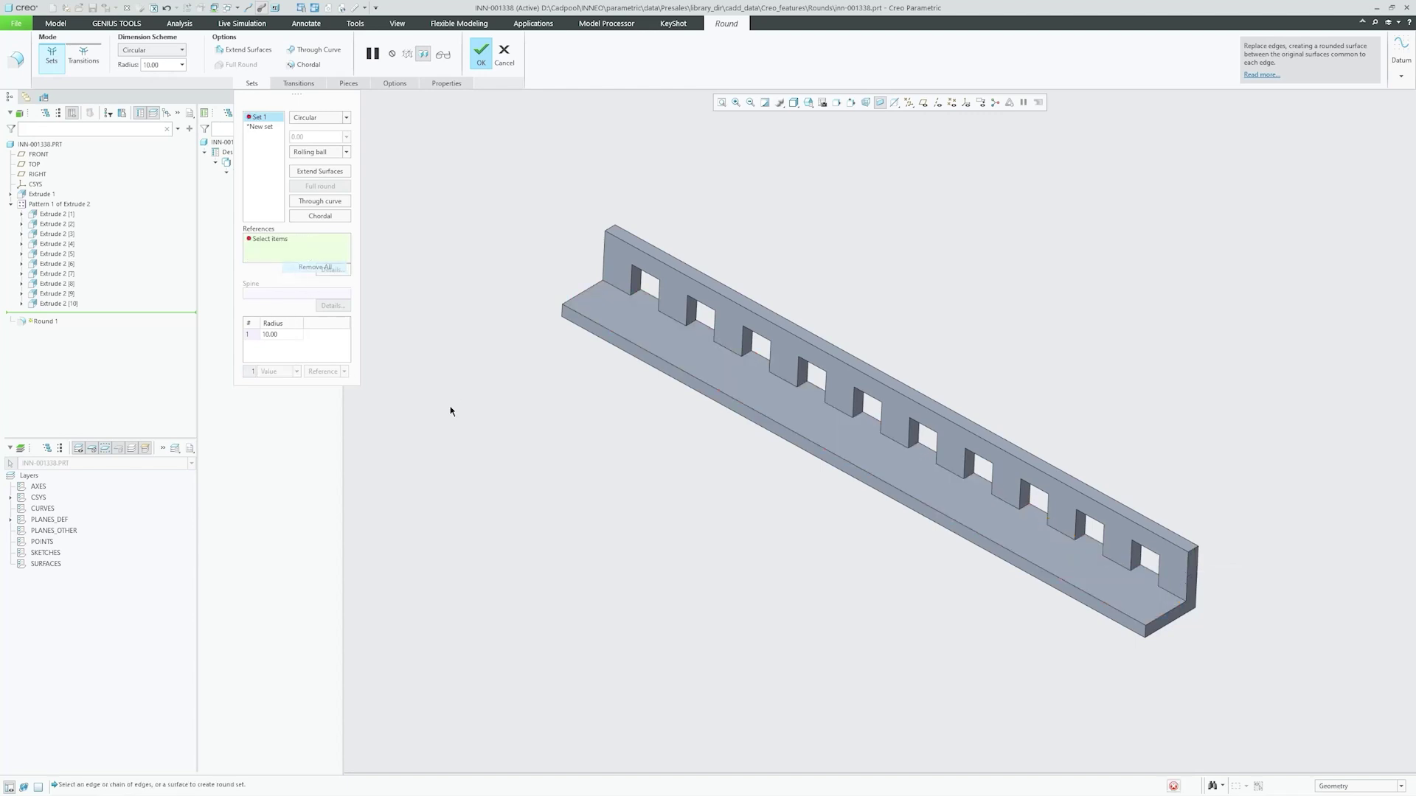
pyautogui.click(974, 518)
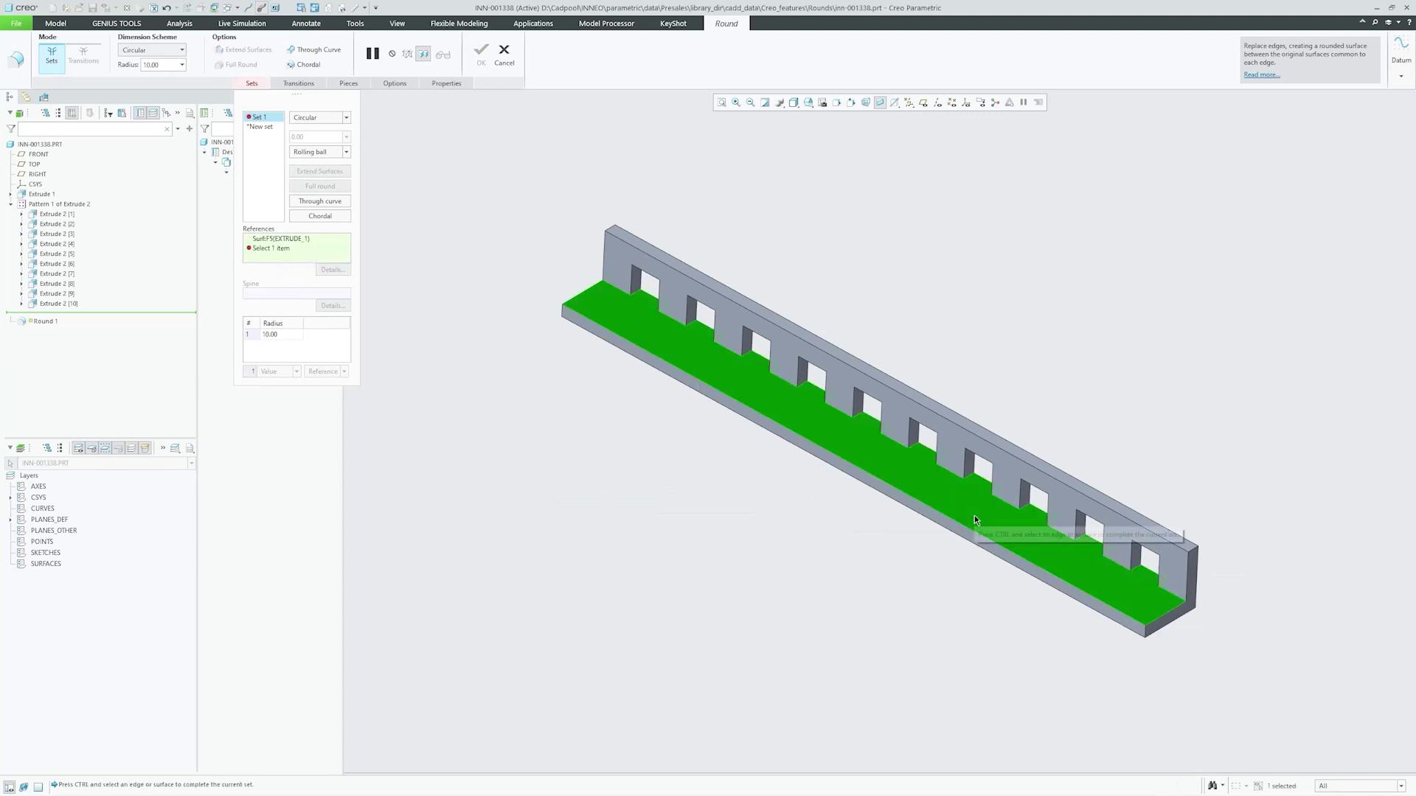
pyautogui.keyDown('ctrl'); pyautogui.click(1001, 475); pyautogui.keyUp('ctrl')
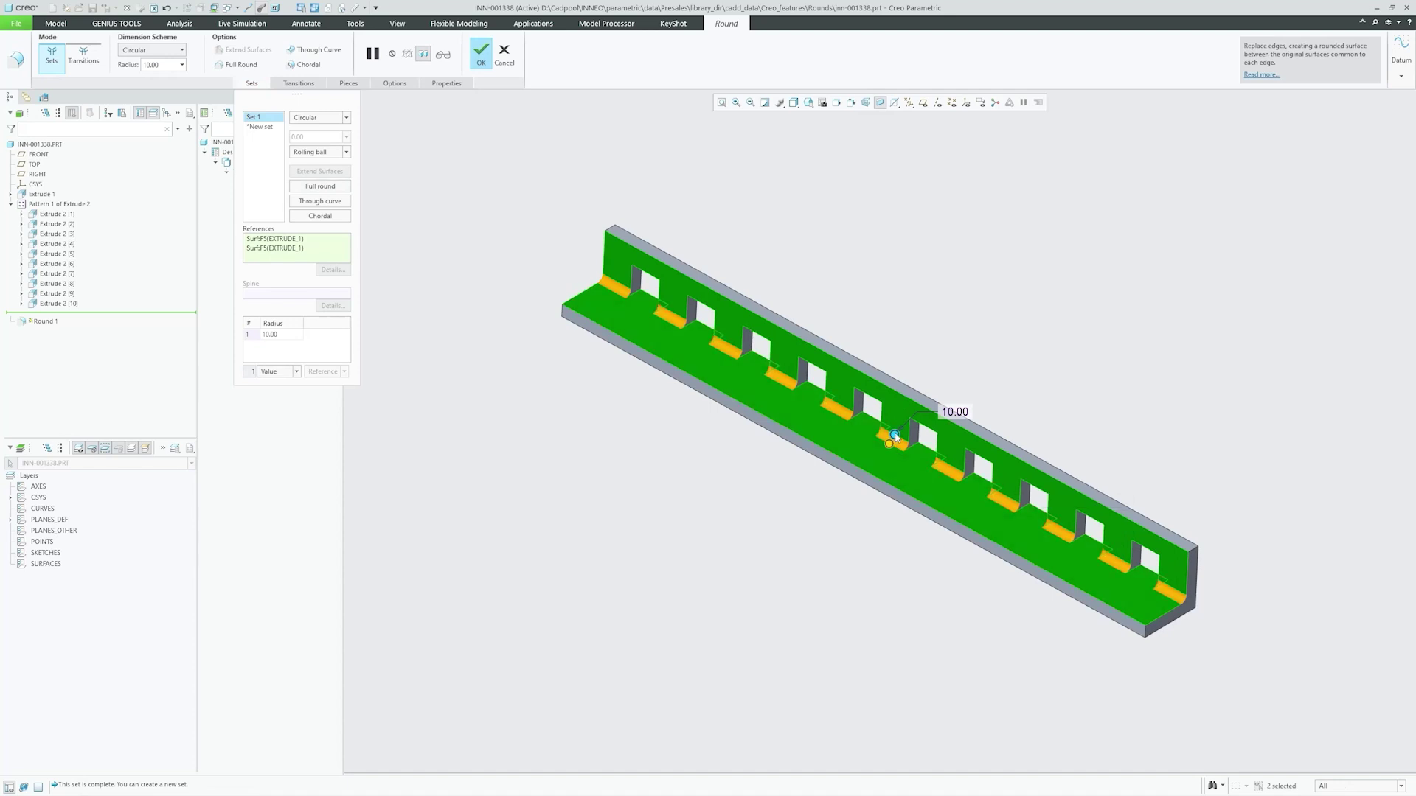
# - Increase the face-to-face round's radius to 16.30 and complete the feature
pyautogui.moveTo(896, 436); pyautogui.dragTo(897, 434)
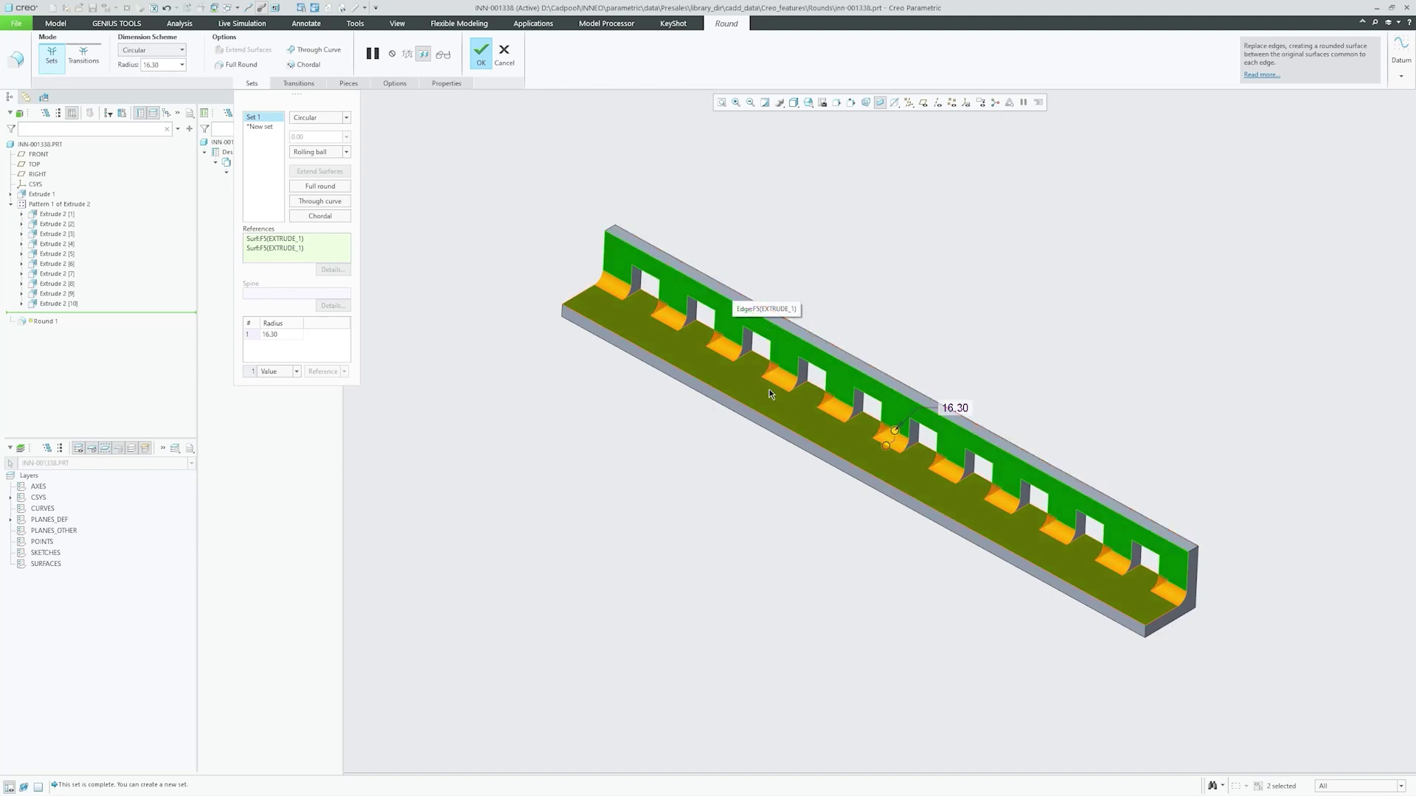
pyautogui.click(479, 54)
pyautogui.click(498, 214)
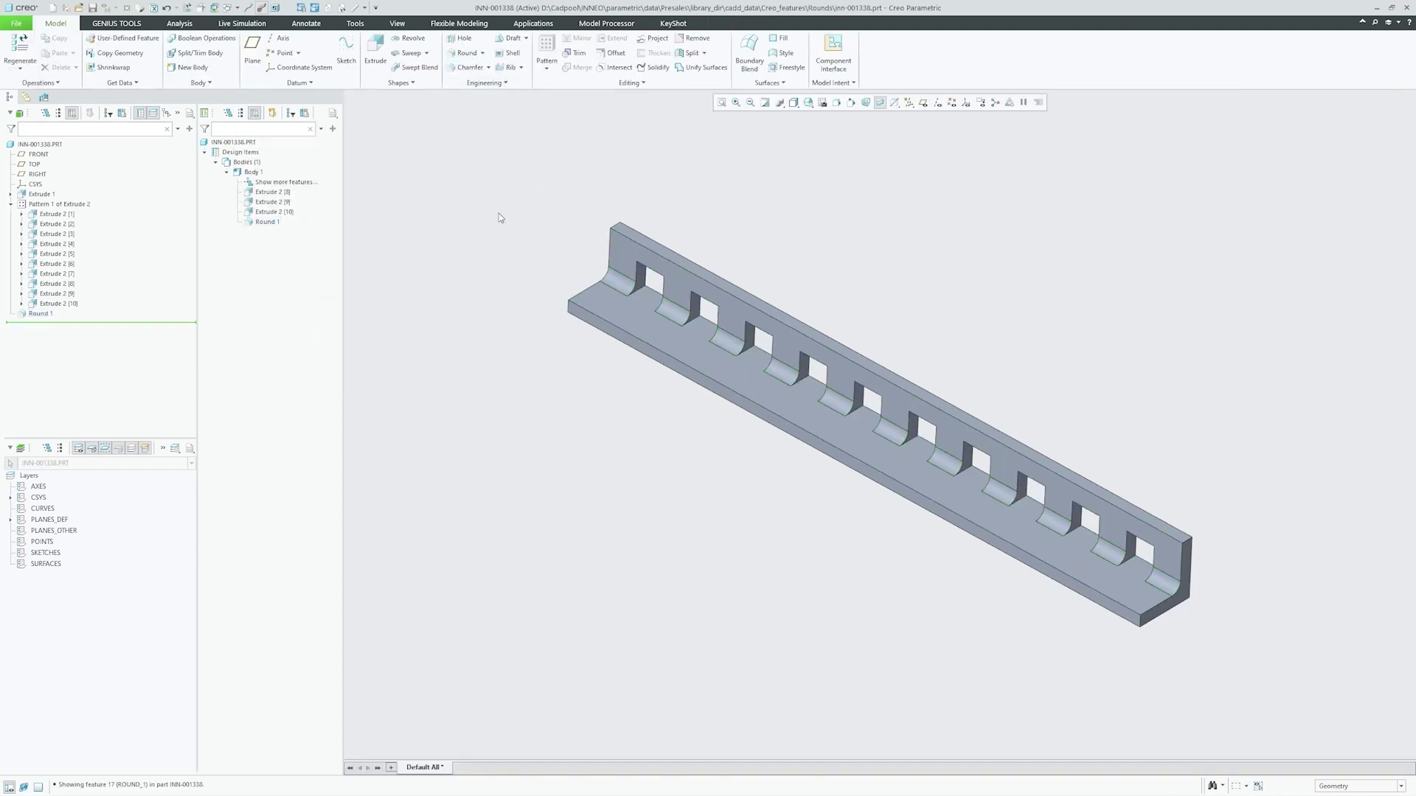
# - Show the dimensions of the window cutout pattern and set its spacing to 80
pyautogui.click(640, 278)
pyautogui.click(648, 223)
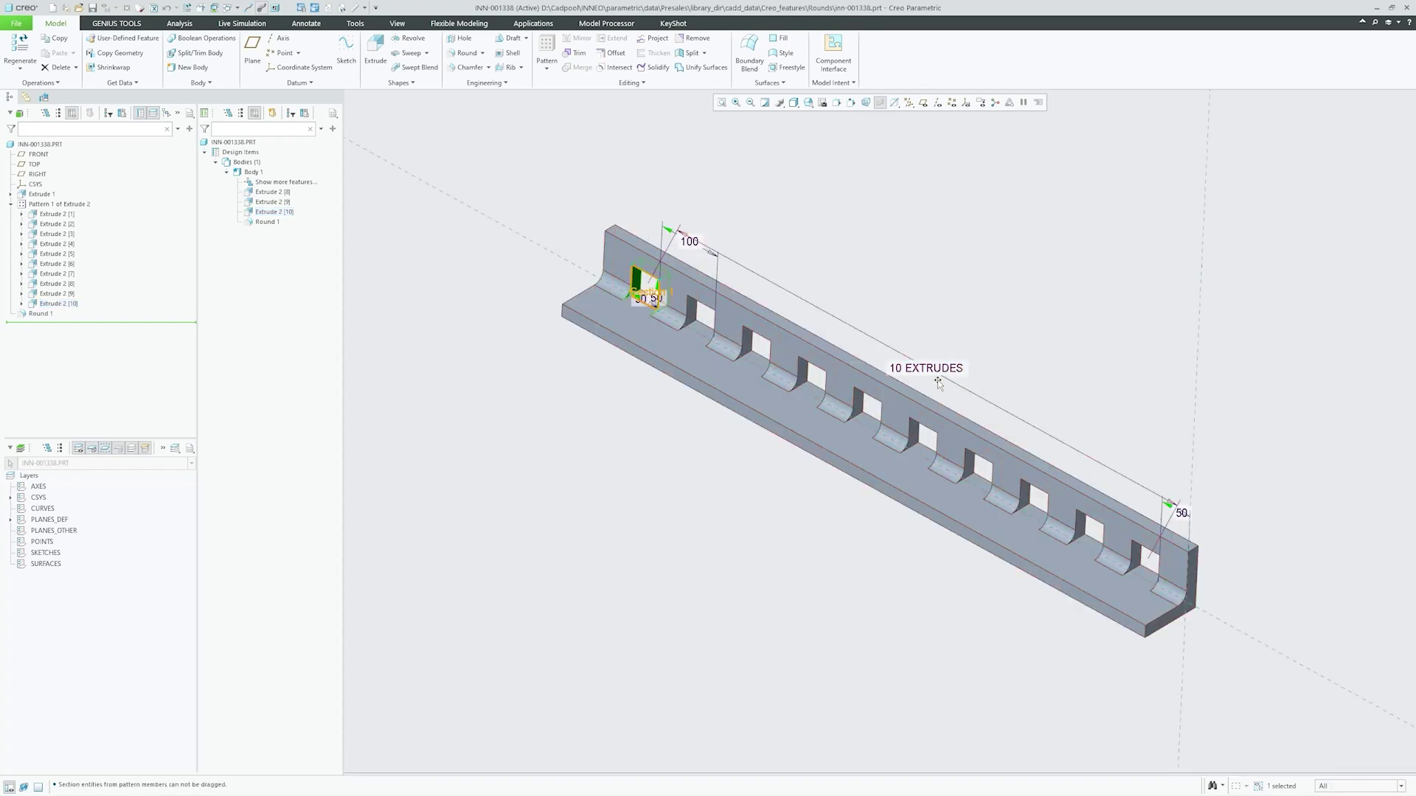
pyautogui.doubleClick(690, 242)
pyautogui.write('80')
pyautogui.press('Return')
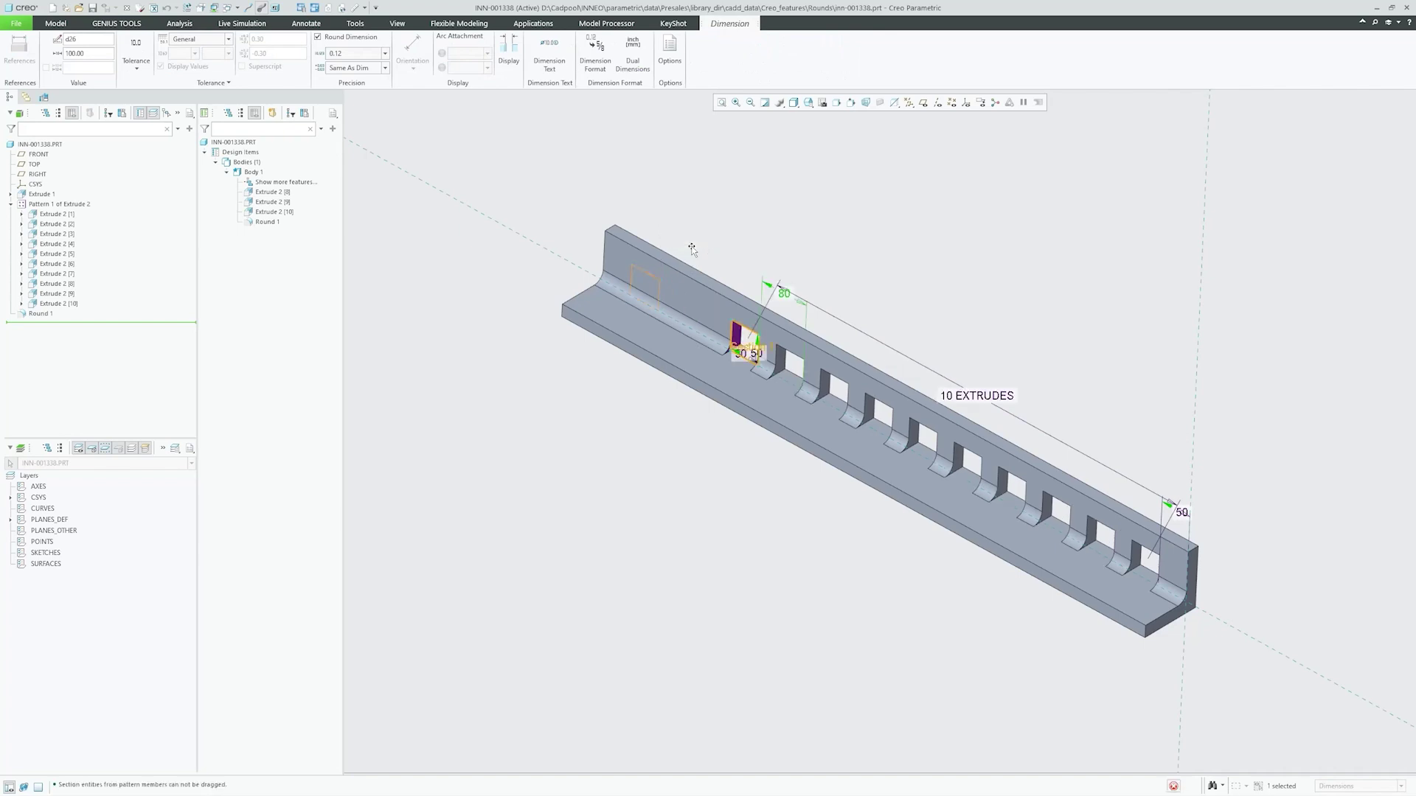
# - Set the number of window cutouts in the pattern to 12 and regenerate the model
pyautogui.click(949, 397)
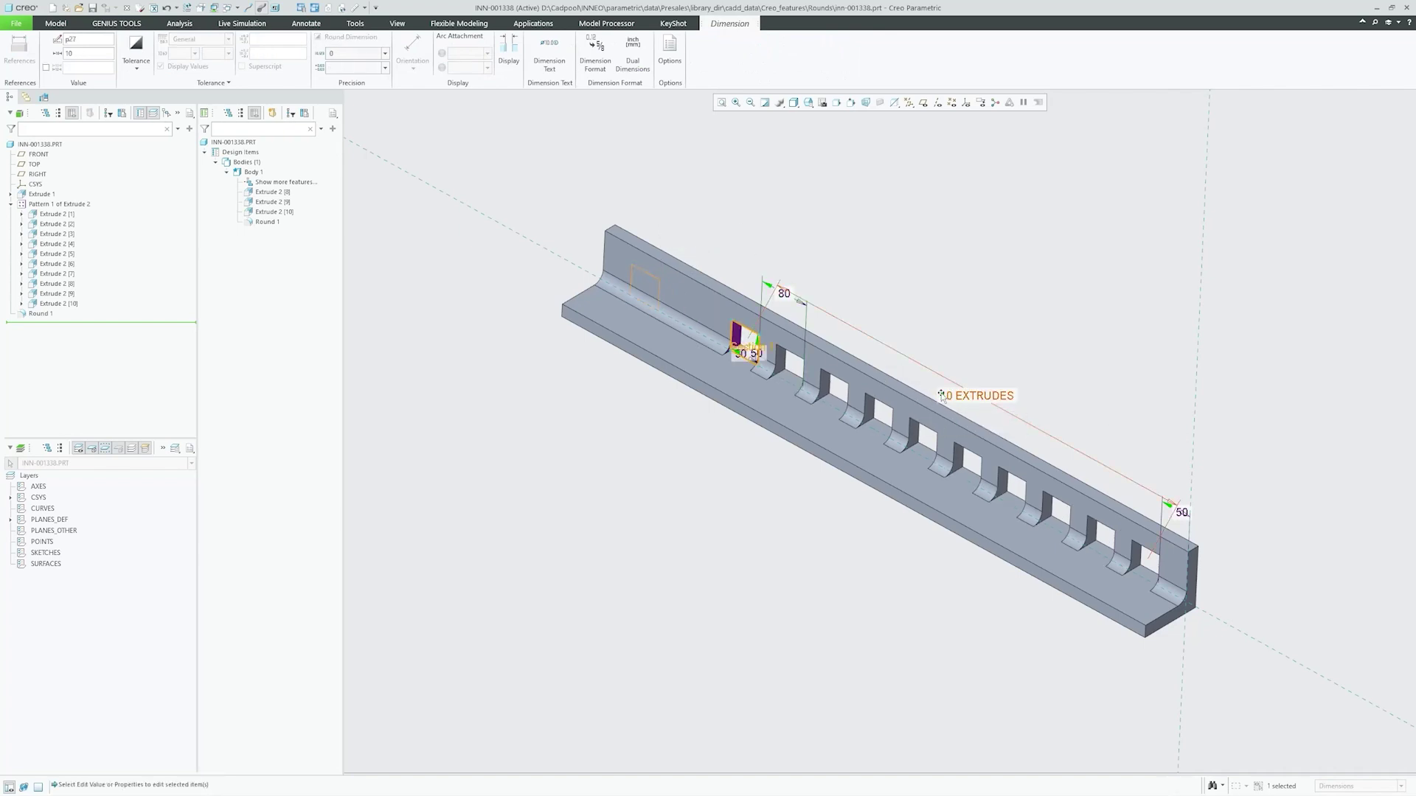
pyautogui.doubleClick(949, 396)
pyautogui.write('12')
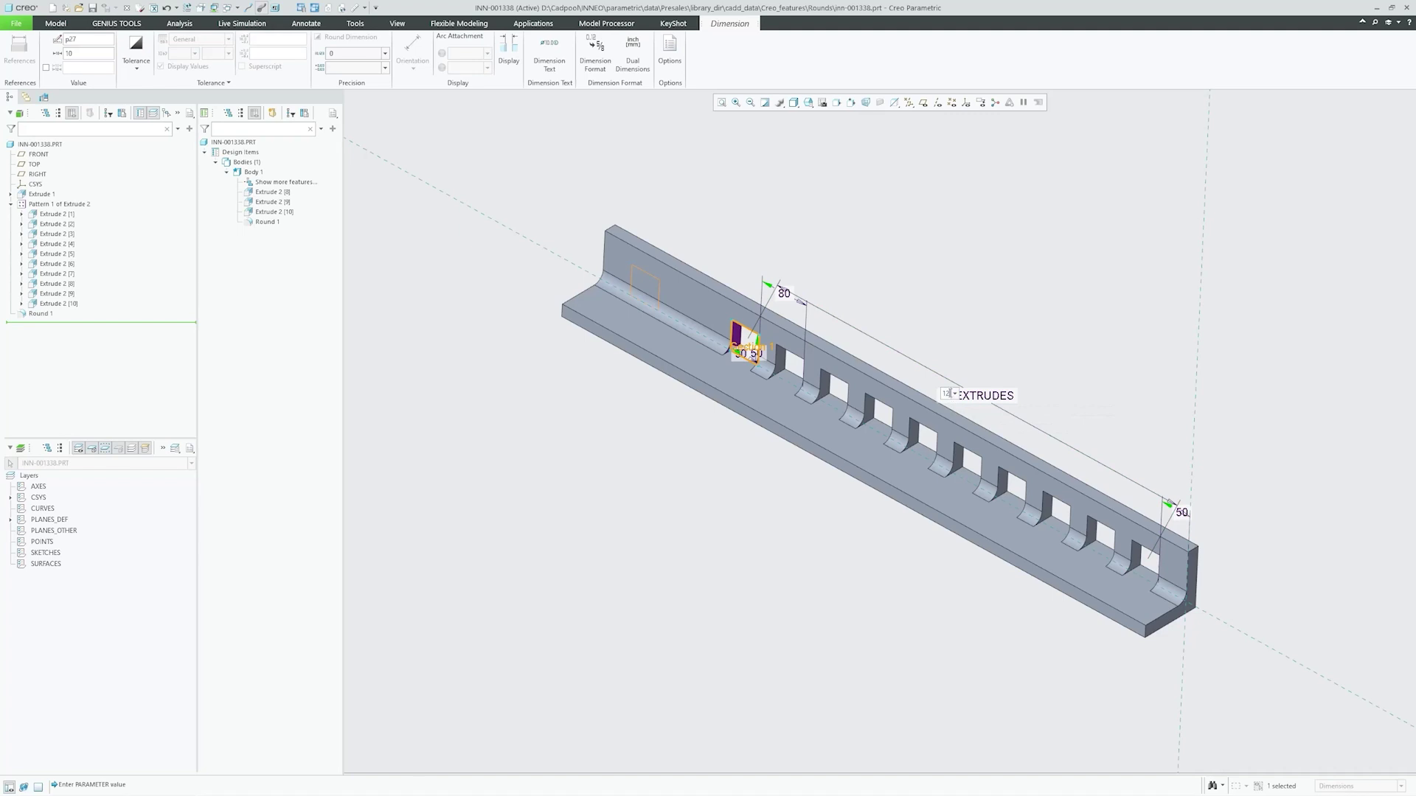
pyautogui.press('Return')
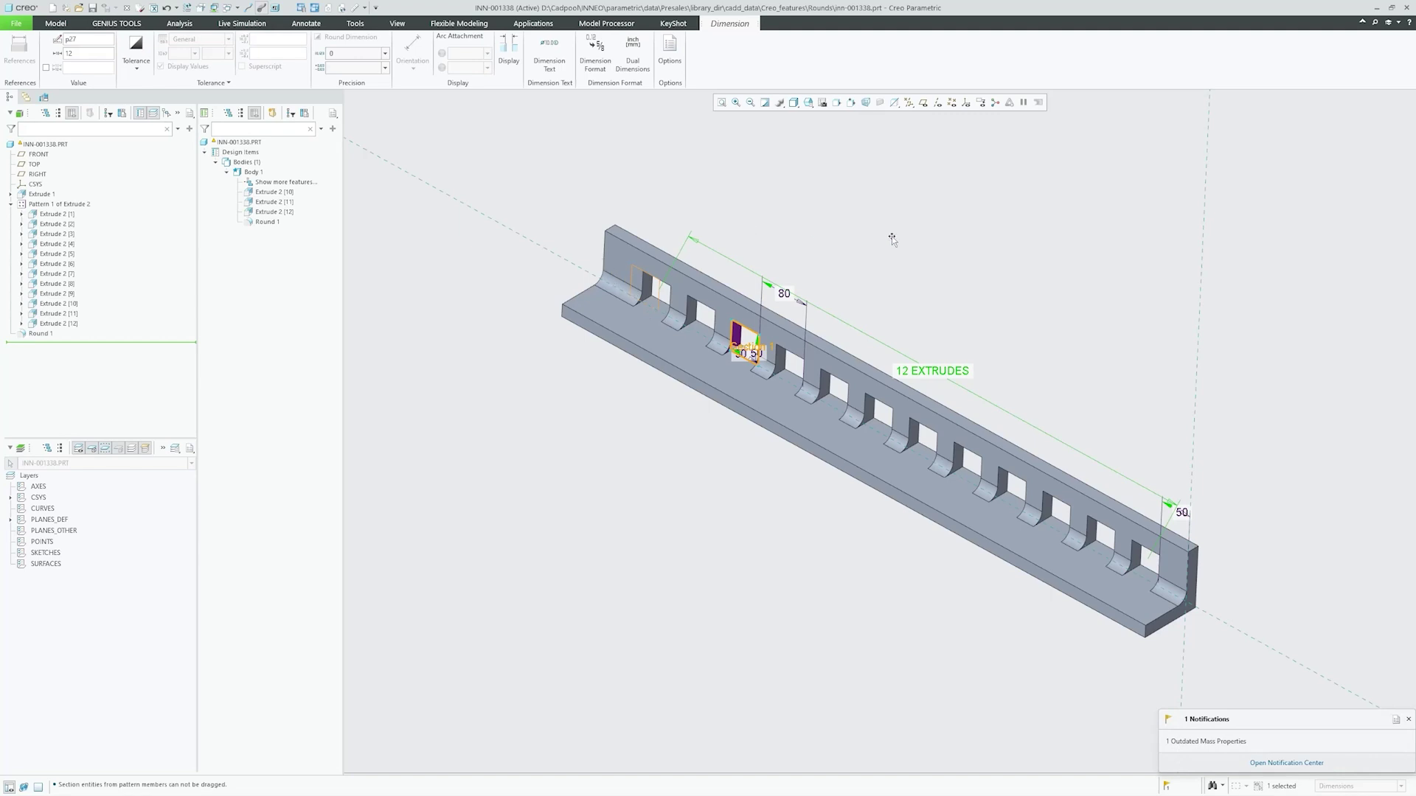
pyautogui.click(933, 244)
pyautogui.hotkey('ctrl', 'g')
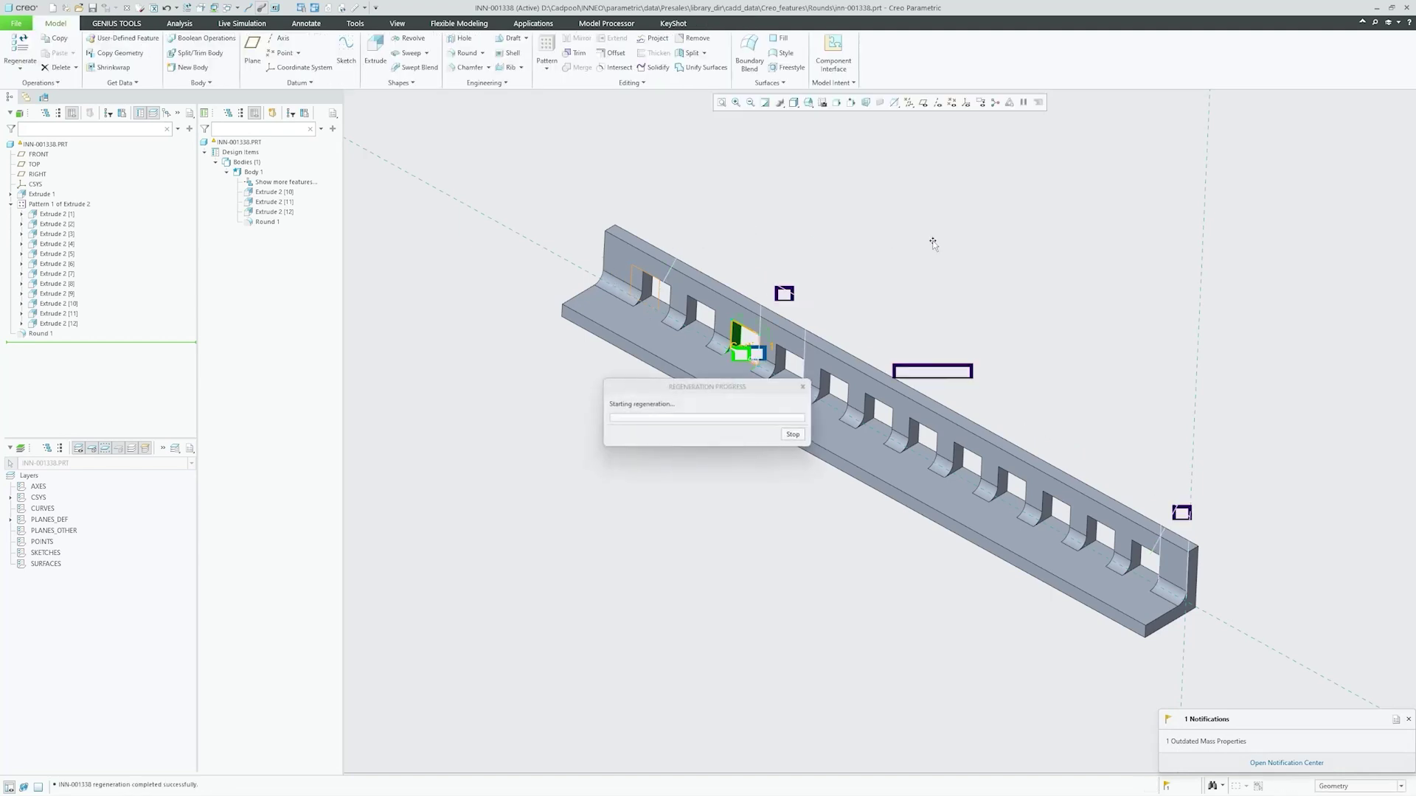